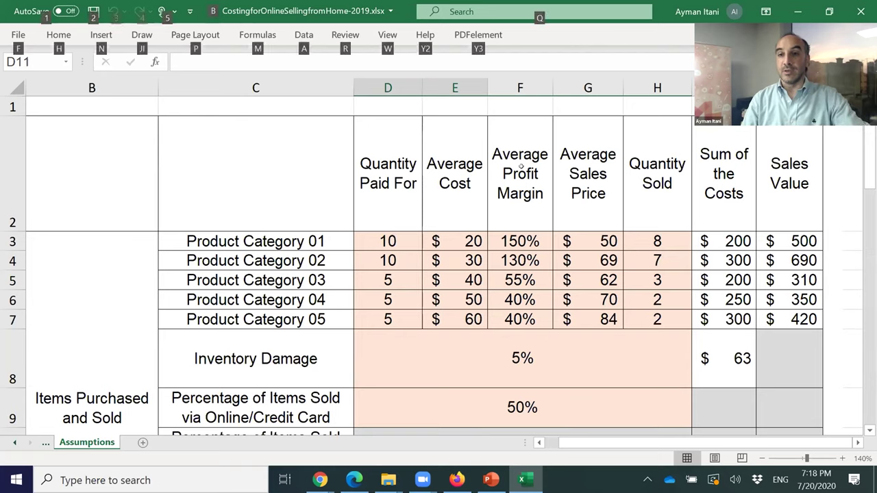
Reduce the worksheet zoom to 110% so more of the cost table fits in view
{"action": "left_click", "coordinate": [428, 185]}
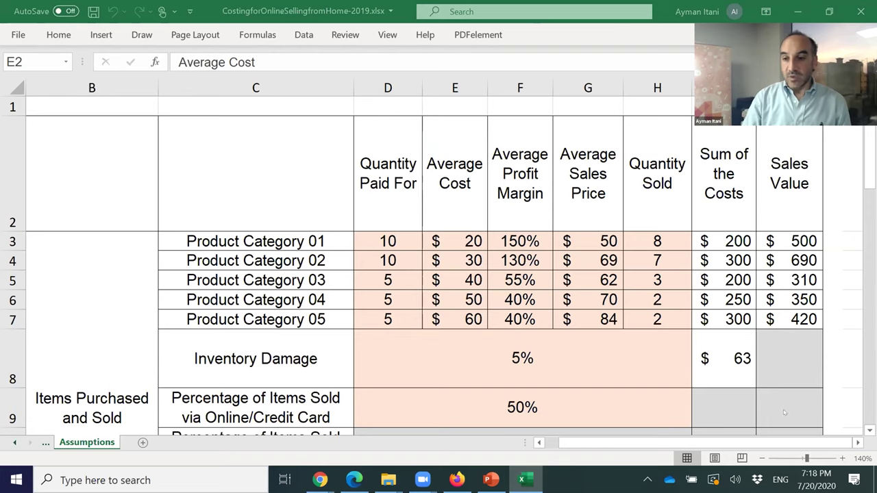
{"action": "left_click", "coordinate": [761, 457]}
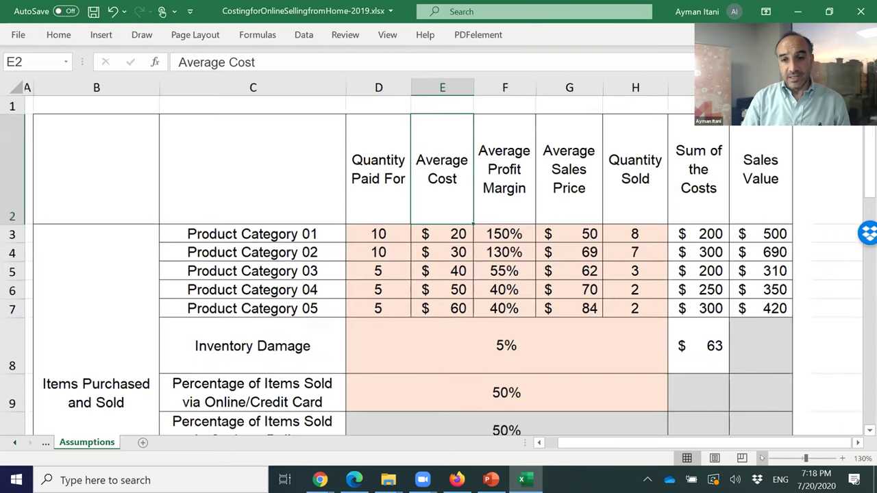
{"action": "left_click", "coordinate": [762, 458]}
{"action": "left_click", "coordinate": [762, 458]}
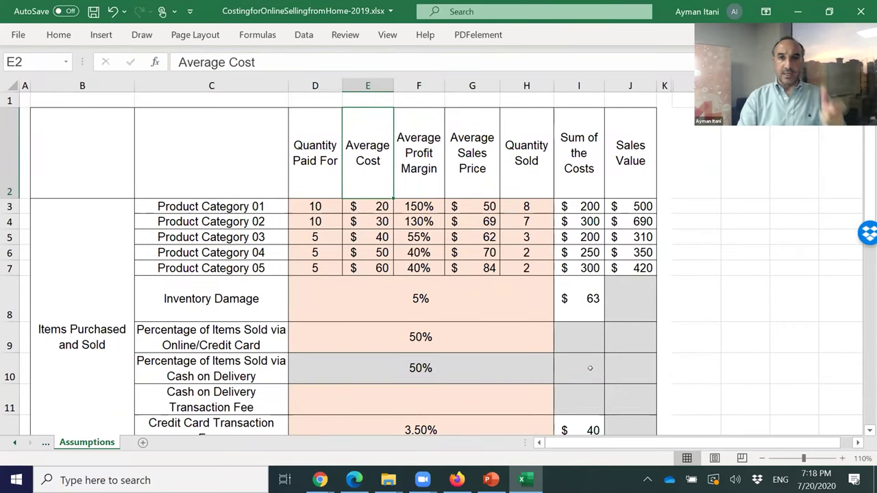
Look through the monthly cost rows of the Assumptions sheet, ending at the One-Time Costs section
{"action": "scroll", "coordinate": [485, 355], "scroll_direction": "down", "scroll_amount": 1}
{"action": "scroll", "coordinate": [485, 354], "scroll_direction": "up", "scroll_amount": 1}
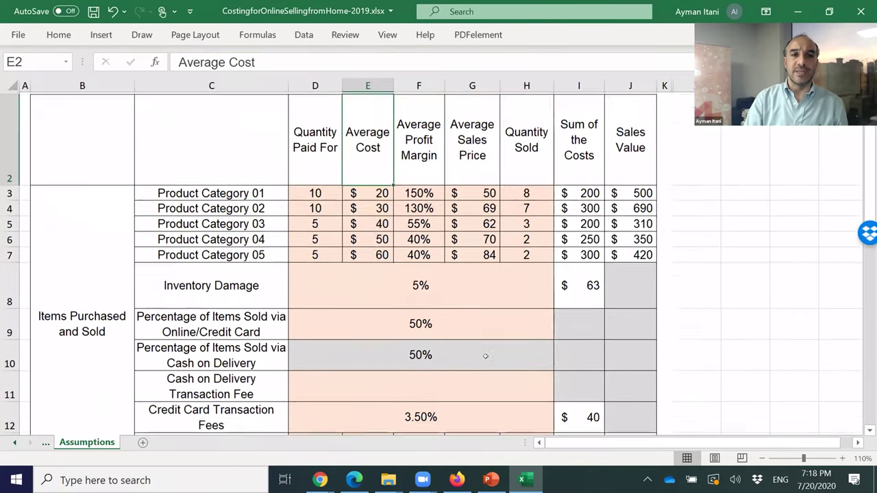
{"action": "scroll", "coordinate": [485, 356], "scroll_direction": "down", "scroll_amount": 4}
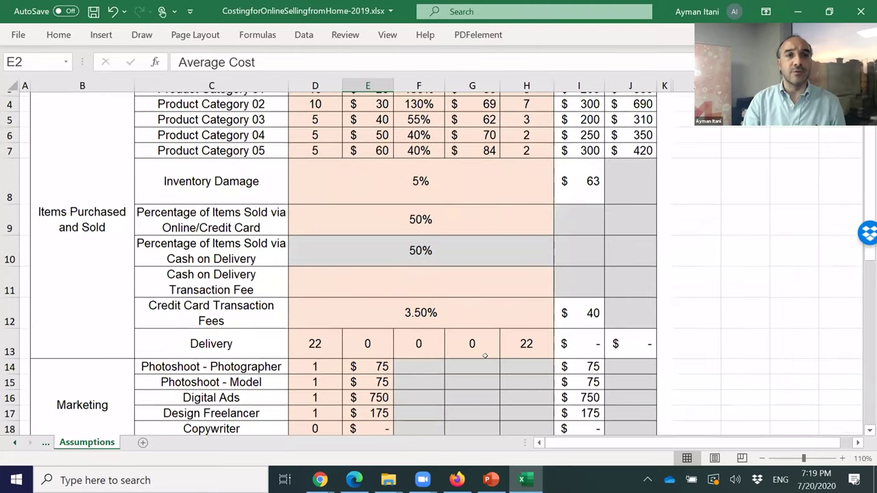
{"action": "scroll", "coordinate": [485, 355], "scroll_direction": "down", "scroll_amount": 5}
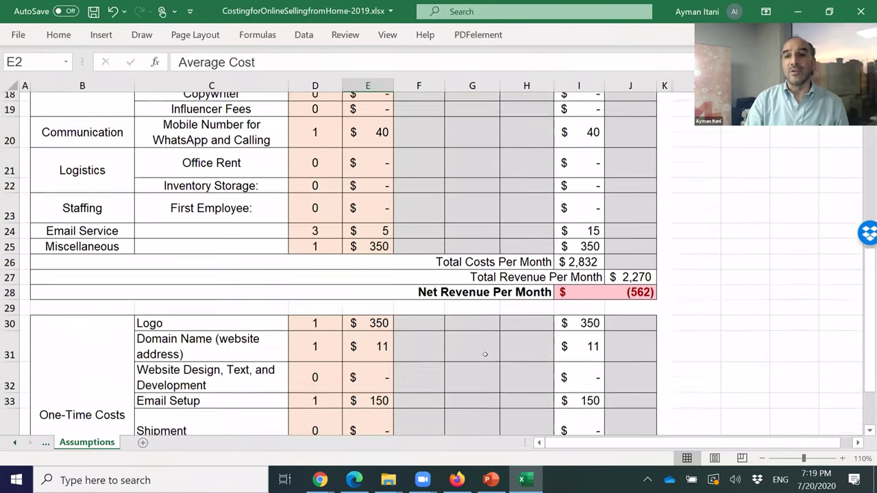
{"action": "scroll", "coordinate": [485, 354], "scroll_direction": "up", "scroll_amount": 2}
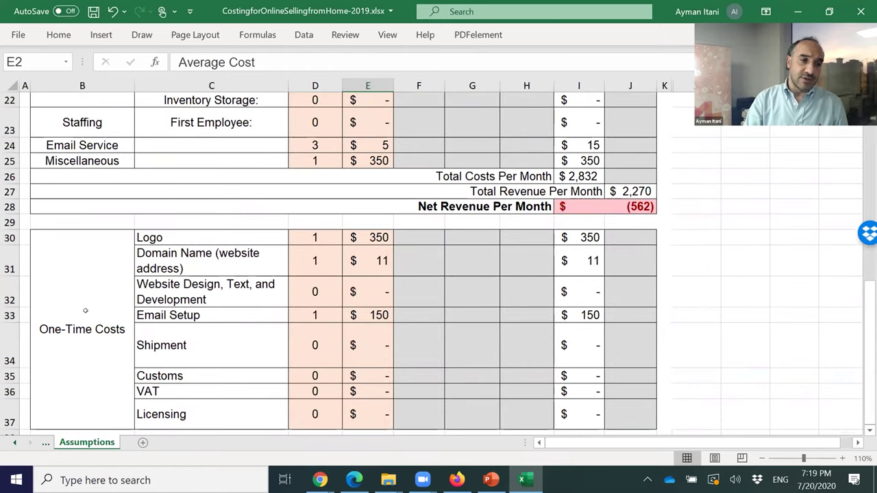
{"action": "left_click_drag", "start_coordinate": [11, 233], "coordinate": [5, 415]}
{"action": "left_click", "coordinate": [61, 383]}
Examine the Items Purchased and Sold section, from Product Category 01 through the fee, delivery and marketing rows
{"action": "scroll", "coordinate": [55, 373], "scroll_direction": "up", "scroll_amount": 7}
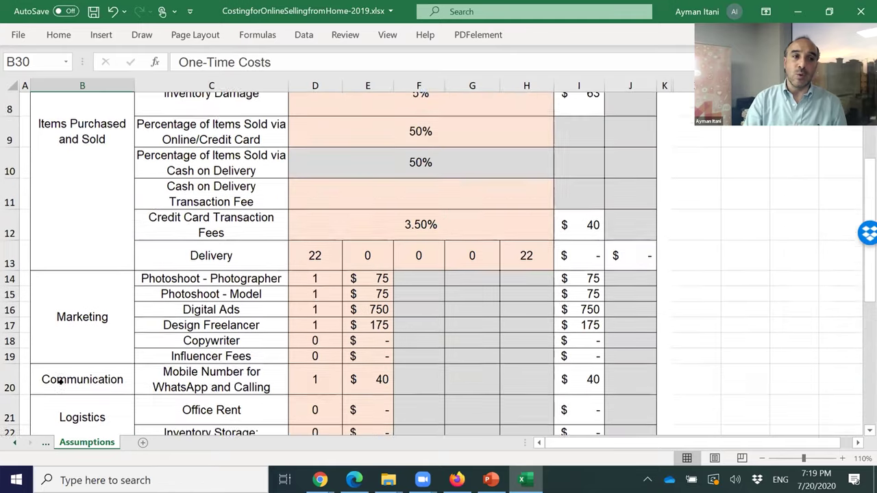
{"action": "left_click_drag", "start_coordinate": [10, 201], "coordinate": [10, 240]}
{"action": "left_click", "coordinate": [62, 246]}
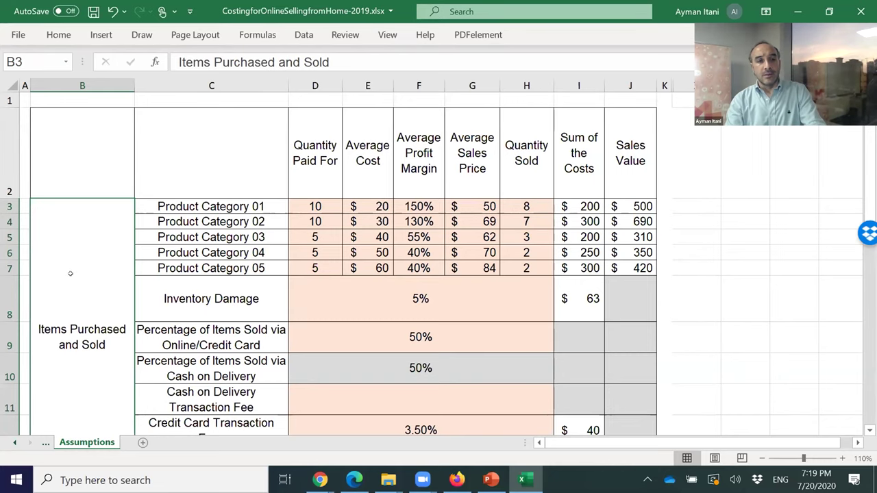
{"action": "scroll", "coordinate": [71, 273], "scroll_direction": "down", "scroll_amount": 1}
{"action": "scroll", "coordinate": [76, 265], "scroll_direction": "up", "scroll_amount": 1}
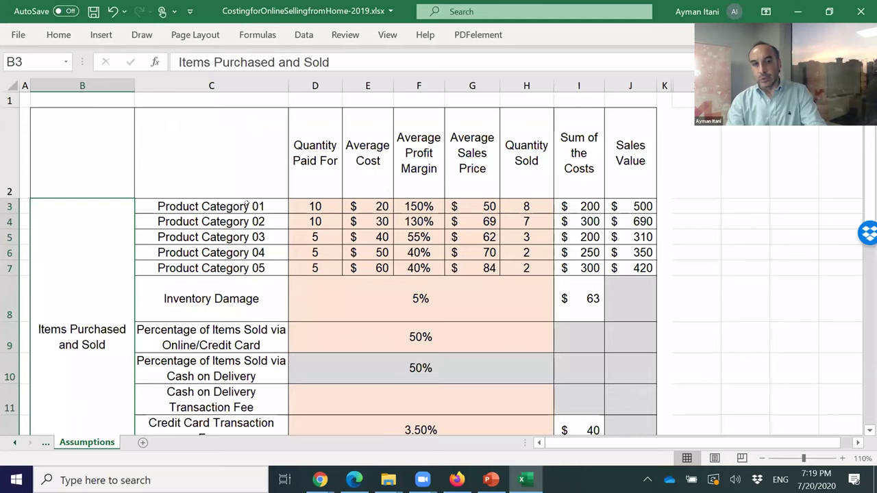
{"action": "left_click", "coordinate": [246, 206]}
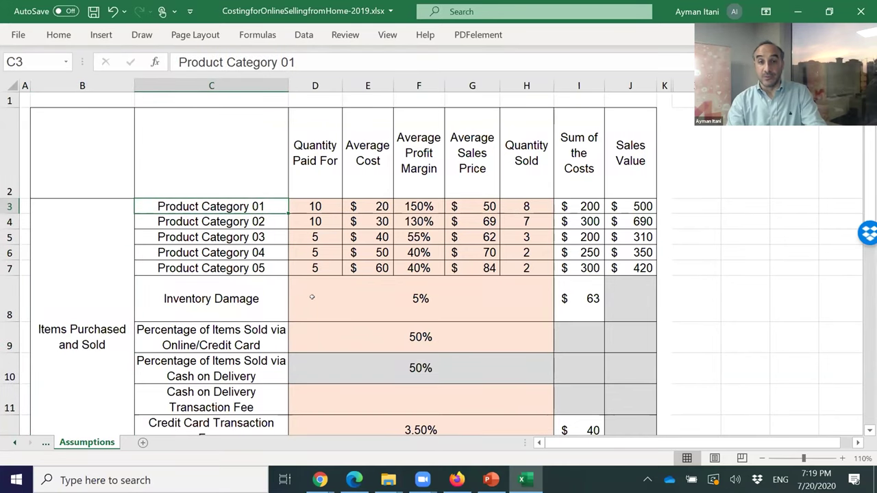
{"action": "scroll", "coordinate": [311, 302], "scroll_direction": "down", "scroll_amount": 3}
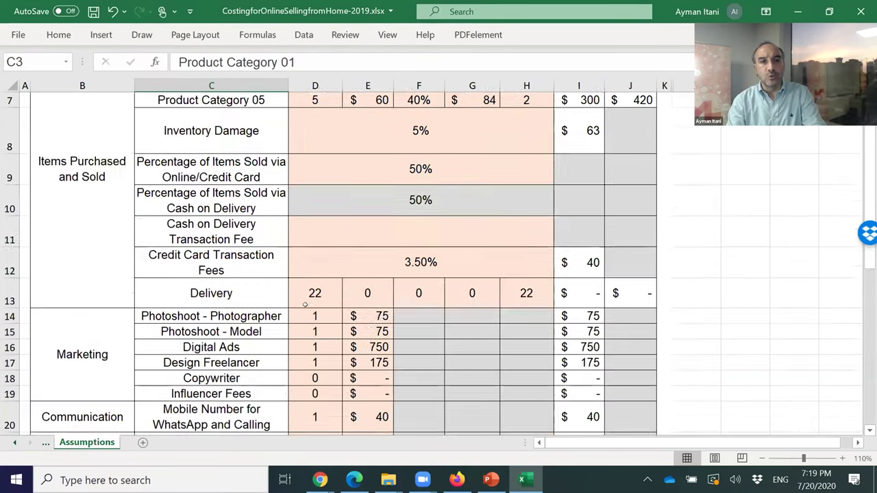
{"action": "scroll", "coordinate": [309, 311], "scroll_direction": "down", "scroll_amount": 1}
{"action": "scroll", "coordinate": [315, 315], "scroll_direction": "up", "scroll_amount": 4}
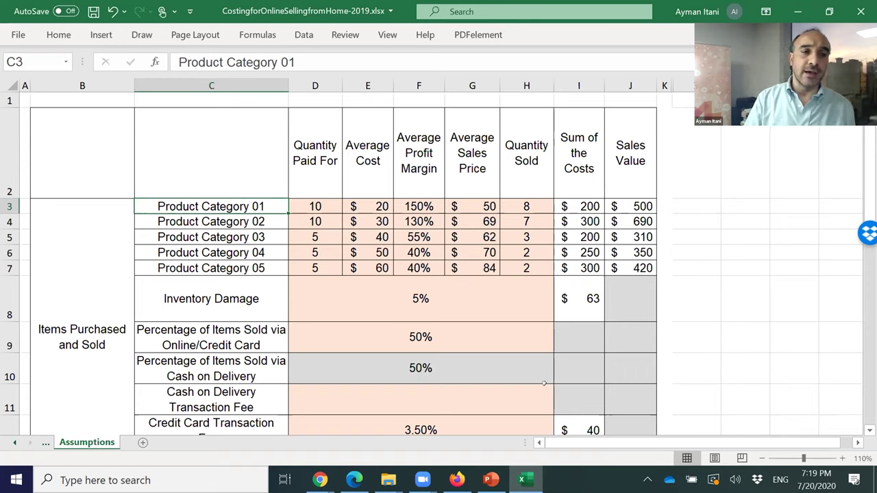
Inspect the Quantity Paid For entries of the first product categories, ending back at the Product Category 01 label
{"action": "key", "text": "Down"}
{"action": "key", "text": "Down"}
{"action": "key", "text": "Up"}
{"action": "key", "text": "Right"}
{"action": "key", "text": "Up"}
{"action": "key", "text": "Down"}
{"action": "key", "text": "Down"}
{"action": "key", "text": "Down"}
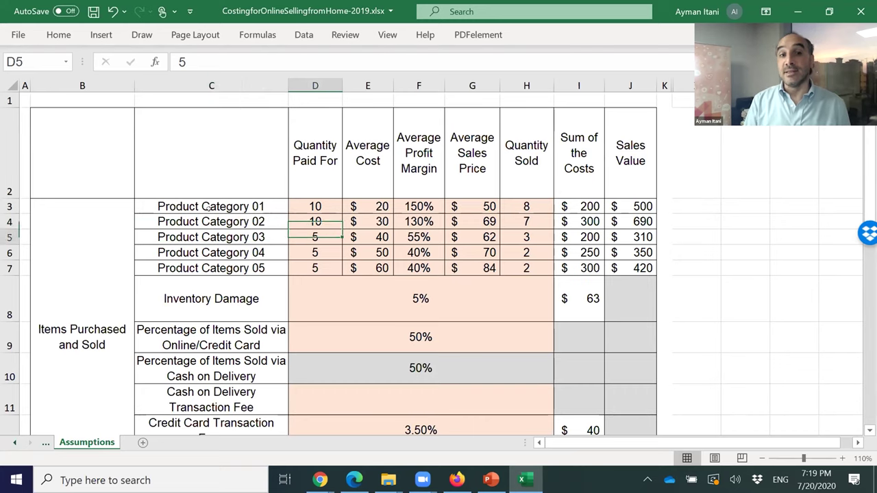
{"action": "key", "text": "Up"}
{"action": "key", "text": "Up"}
{"action": "key", "text": "Up"}
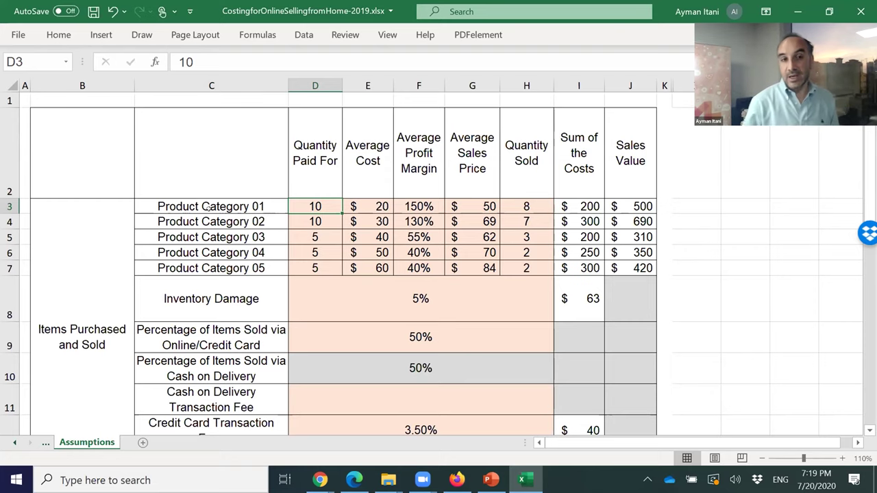
{"action": "left_click", "coordinate": [208, 207]}
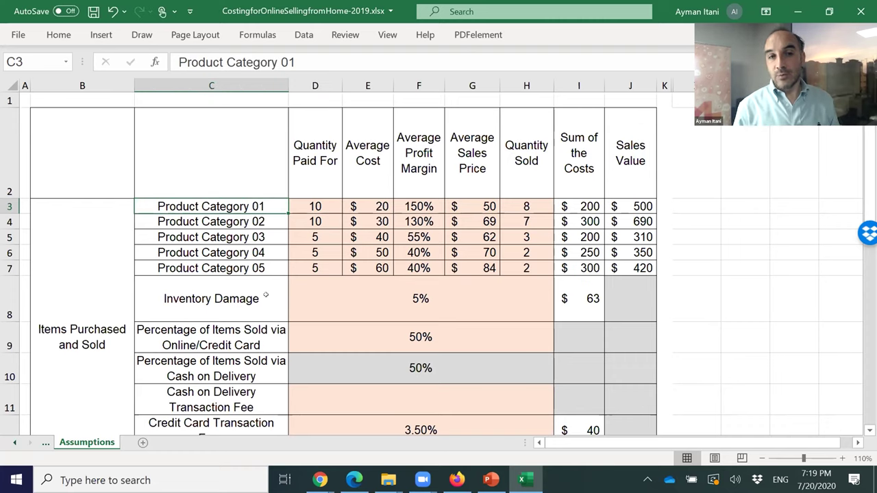
Inspect Product Category 01's average cost, profit margin and the formula behind its average sales price
{"action": "key", "text": "Right"}
{"action": "key", "text": "Right"}
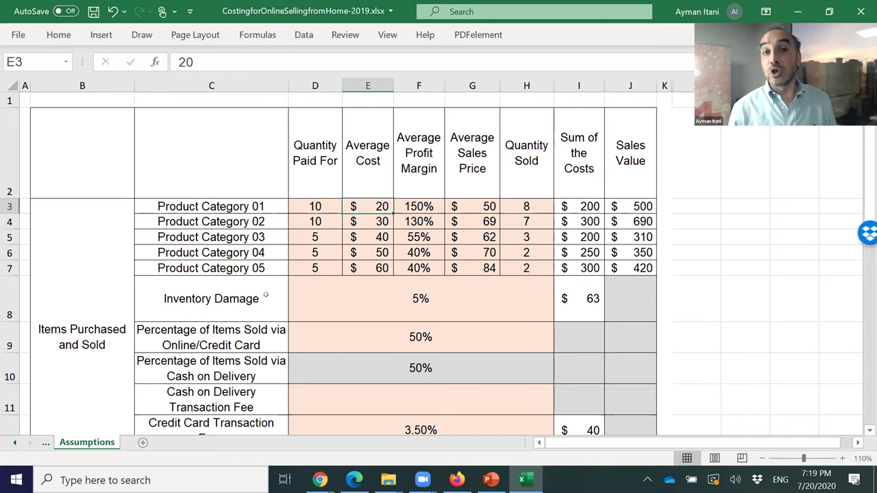
{"action": "key", "text": "Right"}
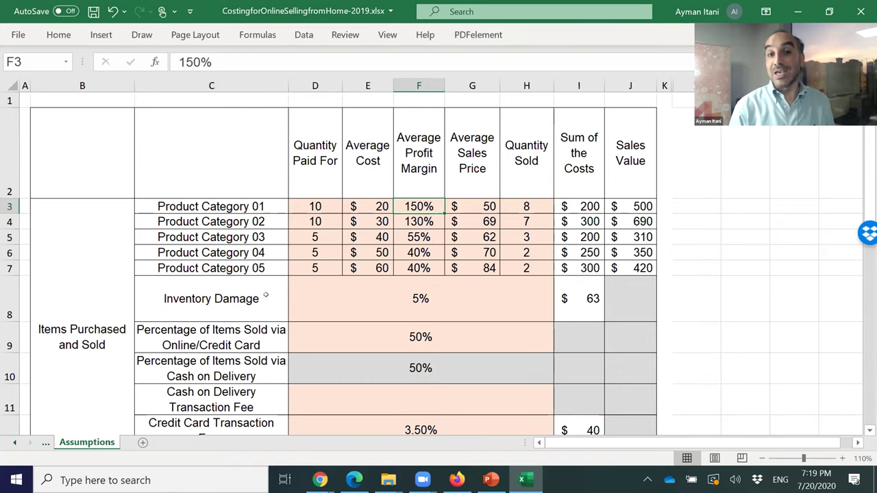
{"action": "key", "text": "Right"}
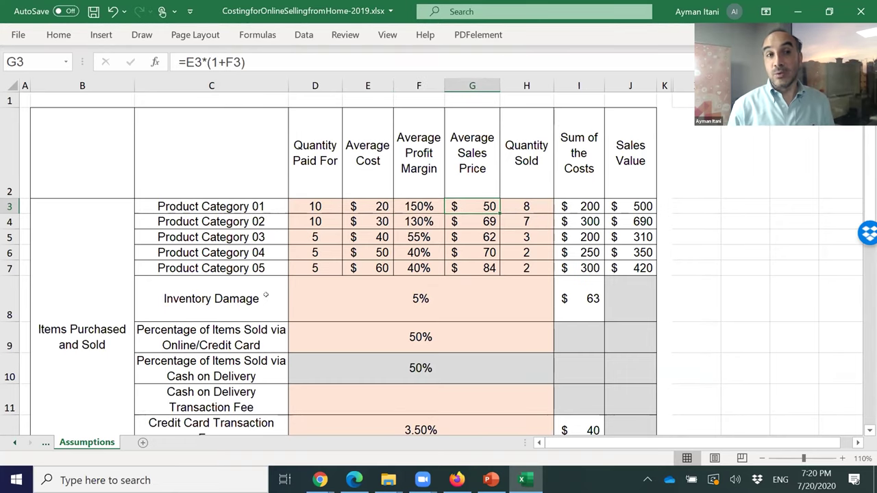
{"action": "key", "text": "Left"}
{"action": "key", "text": "Right"}
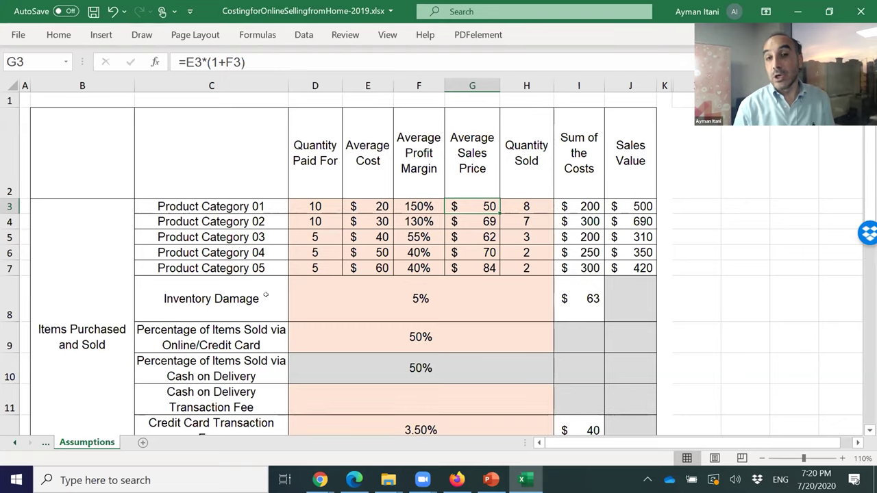
{"action": "key", "text": "Left"}
{"action": "key", "text": "Left"}
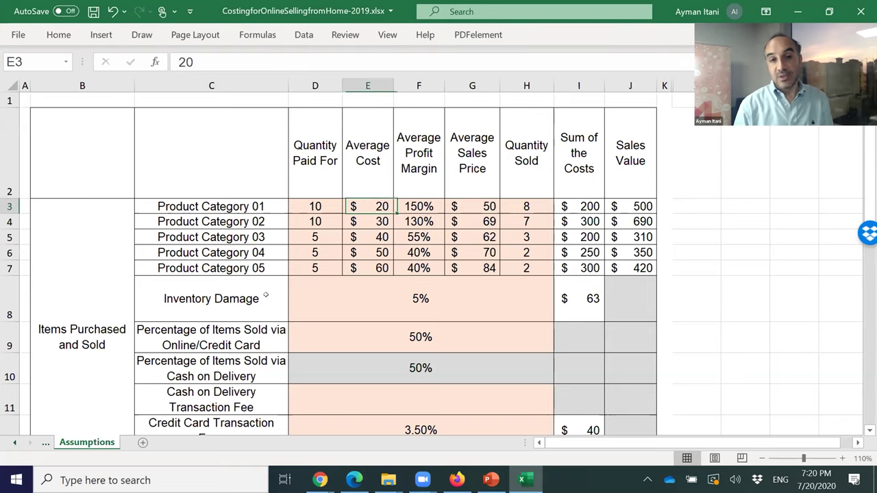
{"action": "left_click", "coordinate": [479, 201]}
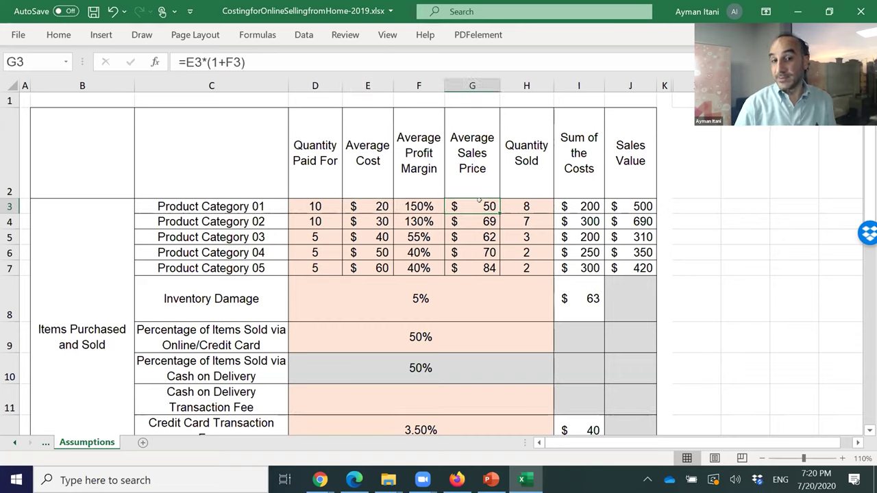
Compare the average cost, sales price and profit margin of Product Category 04
{"action": "left_click", "coordinate": [370, 252]}
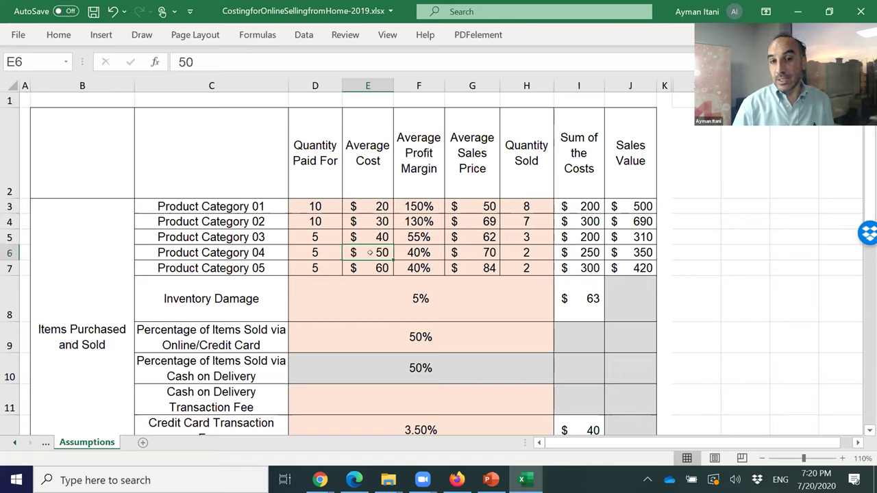
{"action": "left_click", "coordinate": [484, 252]}
{"action": "left_click", "coordinate": [433, 248]}
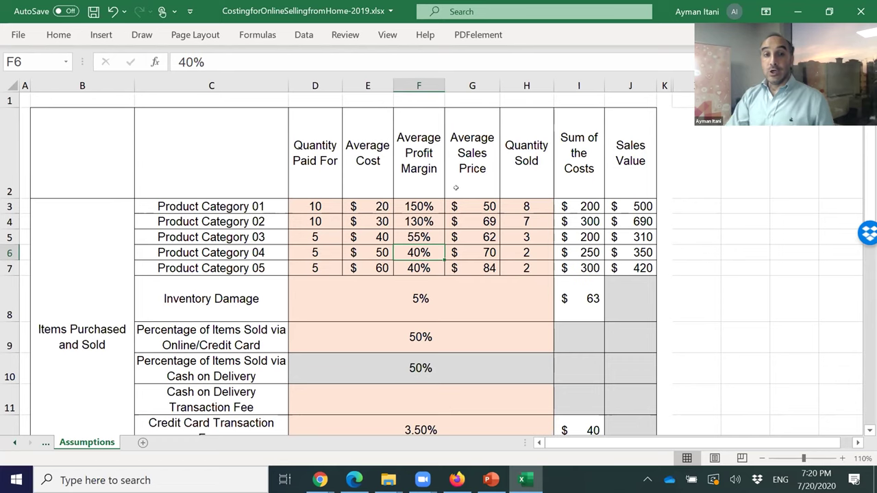
Review the Average Profit Margin column and how Product Category 01's margin and cost feed its sales price
{"action": "left_click", "coordinate": [415, 80]}
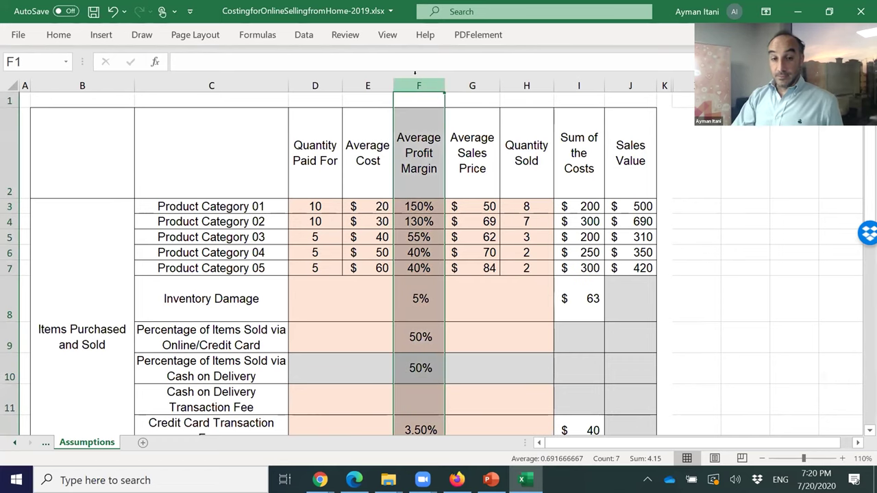
{"action": "left_click", "coordinate": [434, 201]}
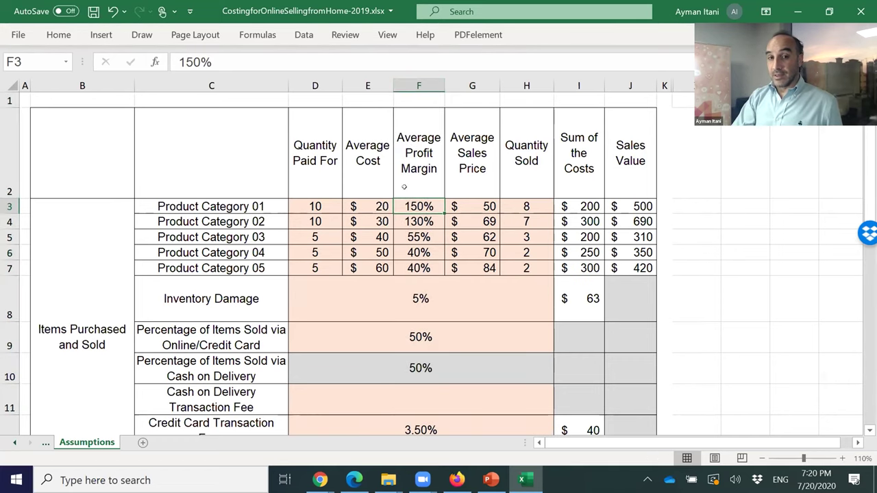
{"action": "key", "text": "Left"}
{"action": "left_click", "coordinate": [473, 203]}
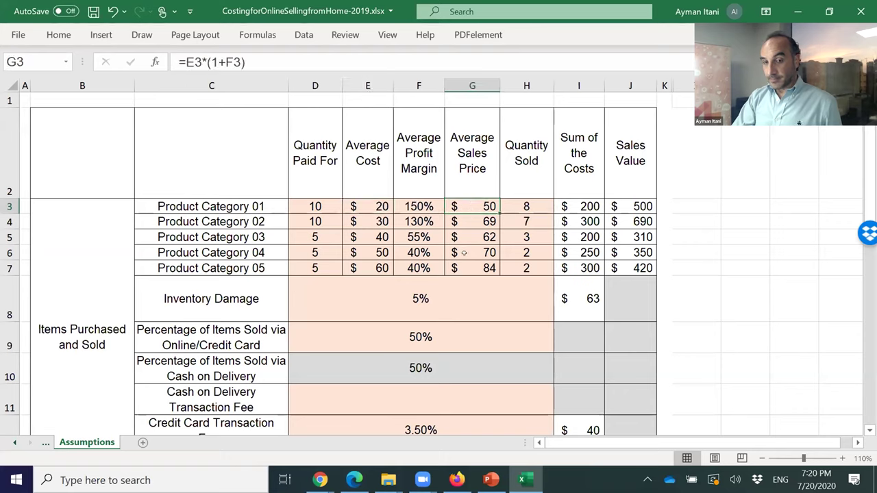
Compare the Quantity Paid For column with the Quantity Sold column, checking Product Category 01's entries in both
{"action": "left_click", "coordinate": [532, 202]}
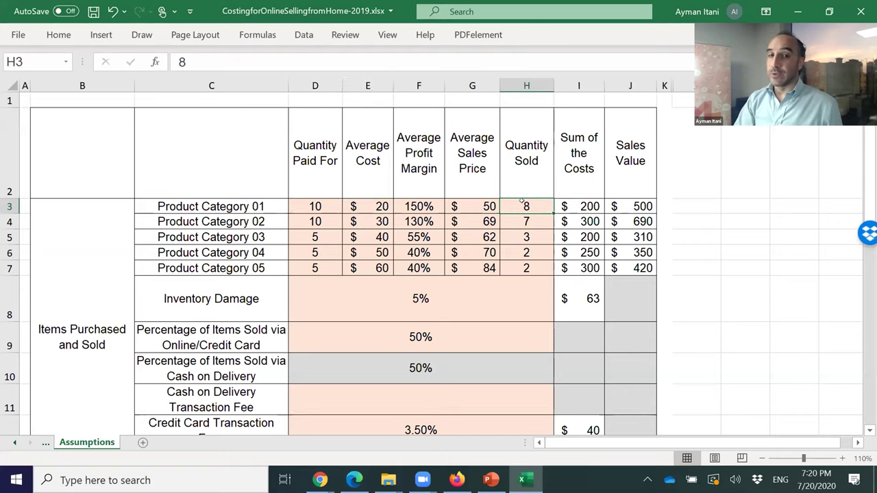
{"action": "left_click", "coordinate": [318, 79]}
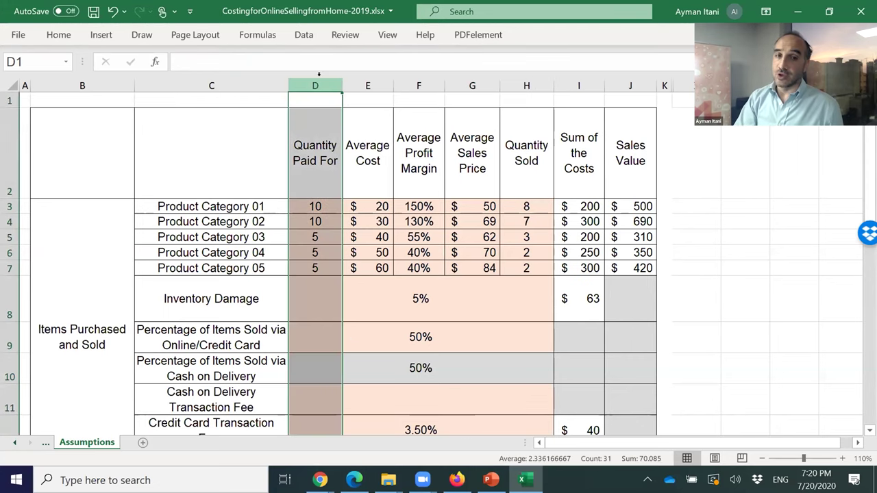
{"action": "left_click", "coordinate": [524, 87]}
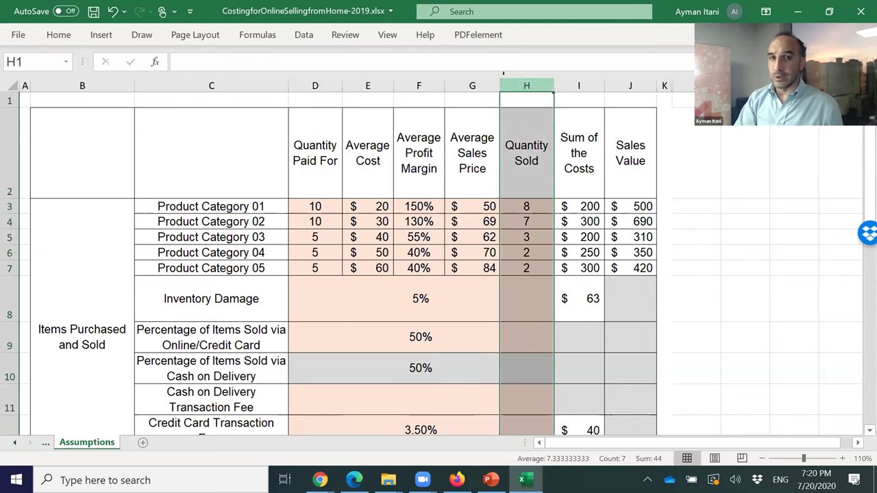
{"action": "left_click", "coordinate": [322, 79]}
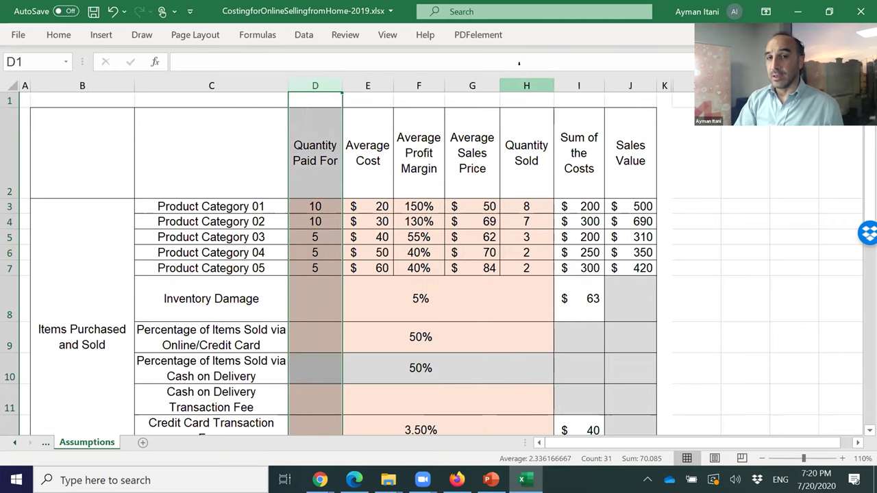
{"action": "left_click", "coordinate": [523, 80]}
{"action": "left_click", "coordinate": [317, 205]}
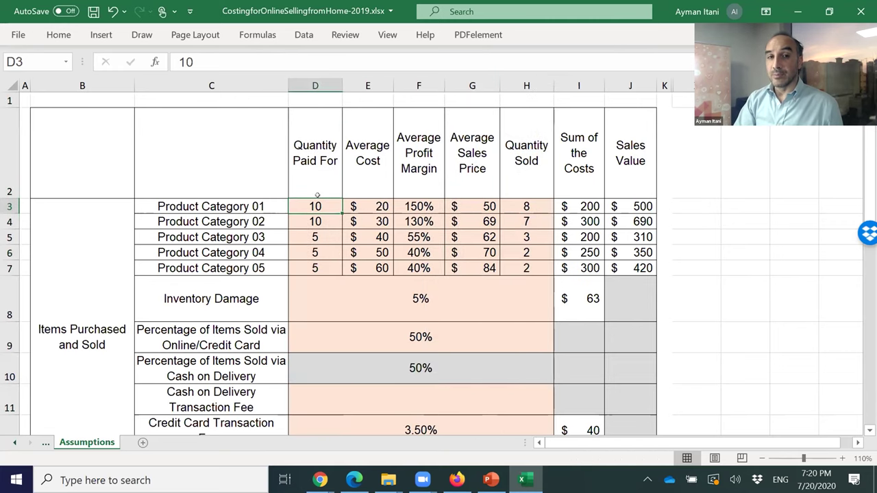
{"action": "left_click", "coordinate": [320, 82]}
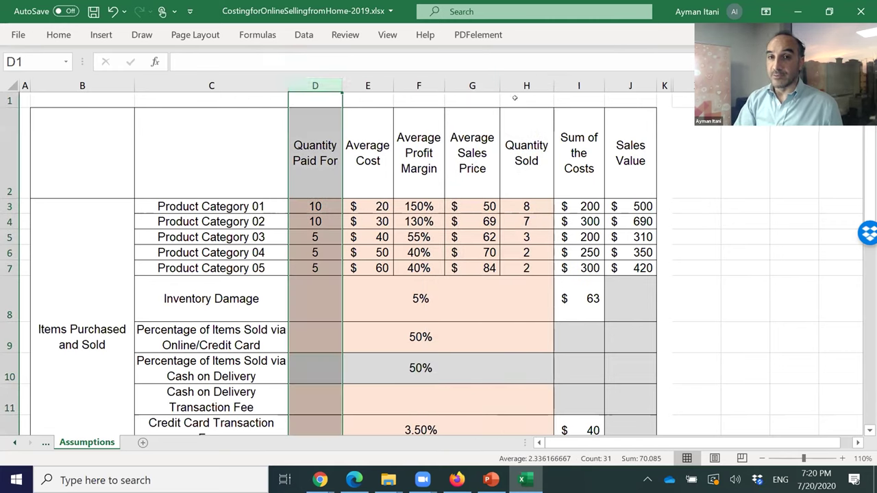
{"action": "left_click", "coordinate": [530, 79]}
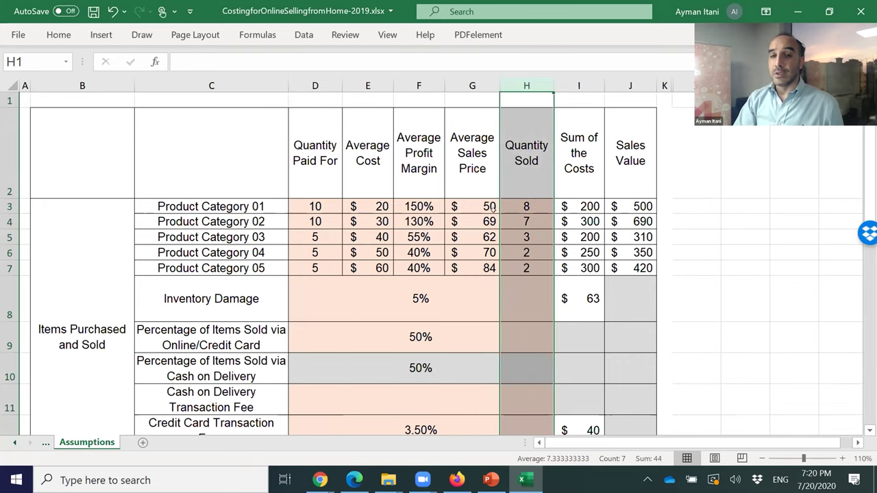
{"action": "left_click", "coordinate": [518, 203]}
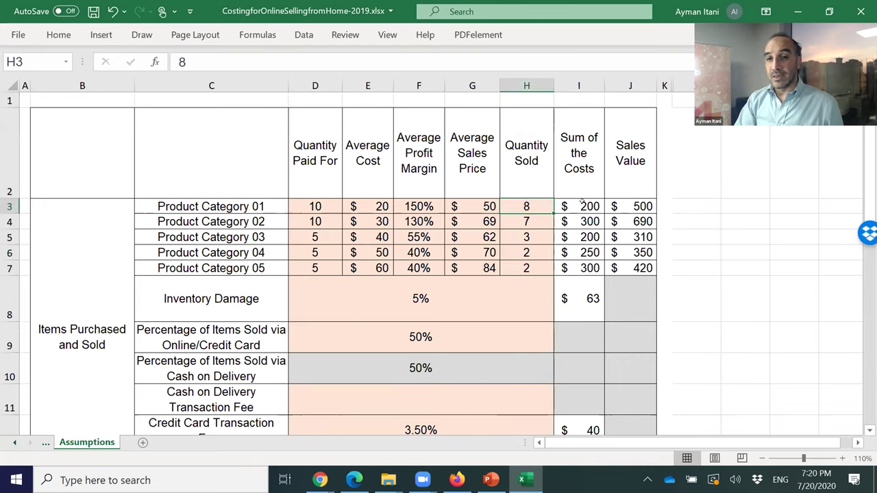
Inspect the Sum of the Costs formula for Product Category 01 and the quantity paid for and average cost behind it
{"action": "left_click", "coordinate": [575, 202]}
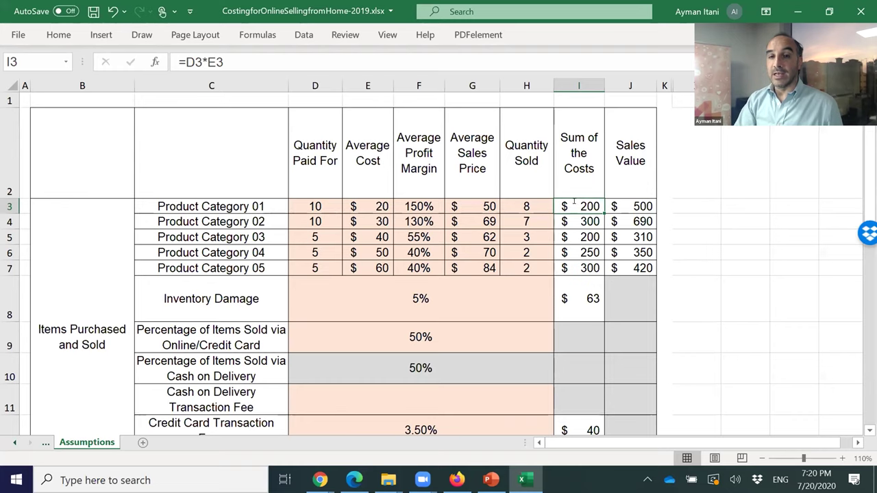
{"action": "double_click", "coordinate": [574, 201]}
{"action": "key", "text": "Escape"}
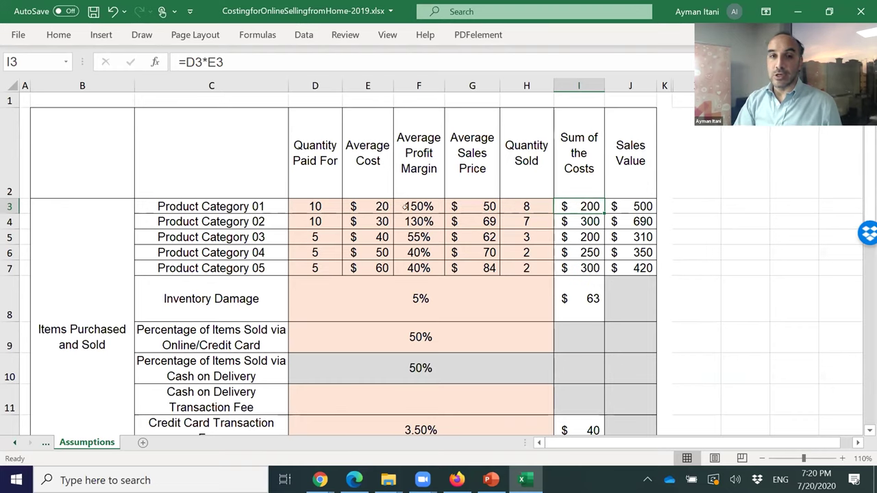
{"action": "left_click", "coordinate": [327, 206]}
{"action": "left_click_drag", "start_coordinate": [362, 205], "coordinate": [301, 204]}
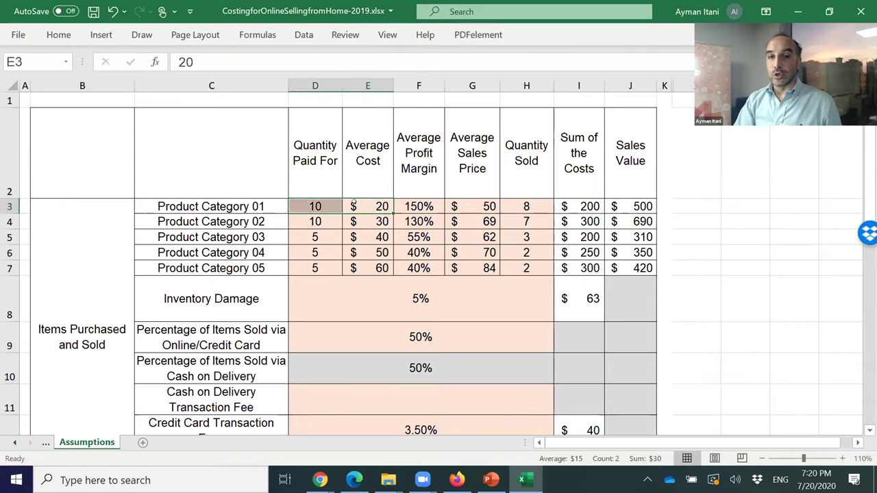
{"action": "left_click", "coordinate": [296, 205]}
{"action": "left_click", "coordinate": [354, 204]}
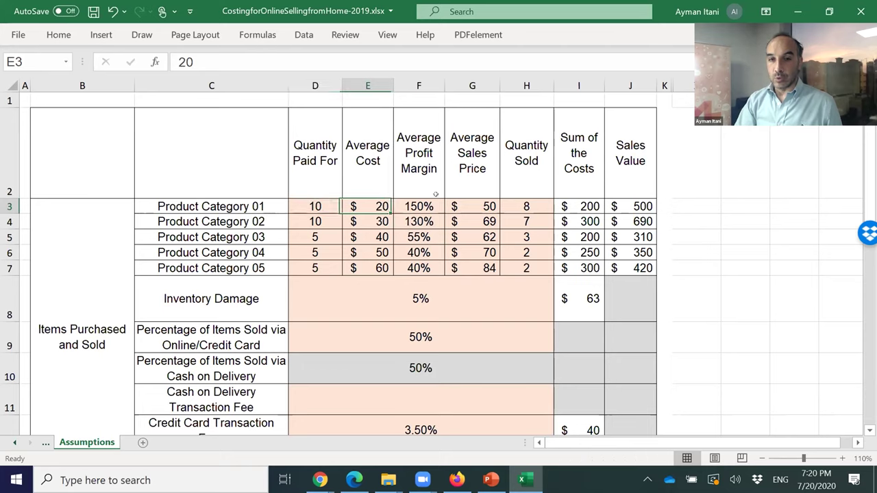
{"action": "left_click", "coordinate": [581, 206]}
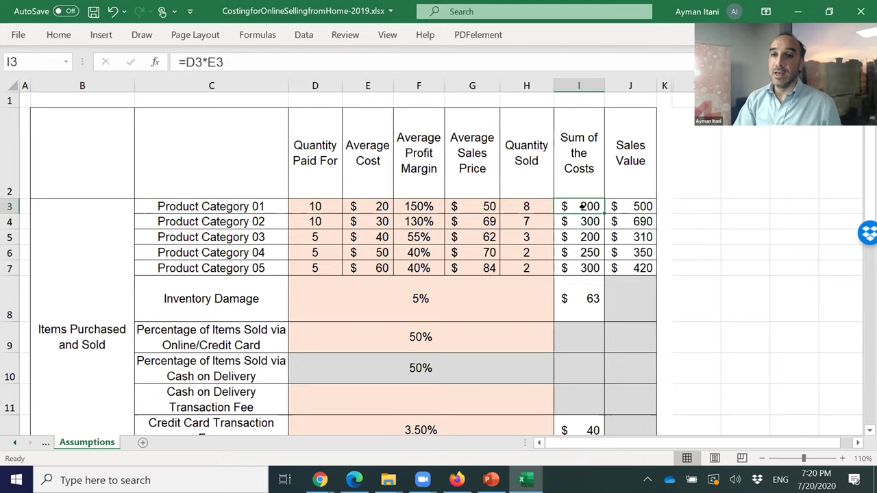
Examine the Sales Value formulas of Product Categories 01 and 02, checking Product Category 01's quantity sold and average sales price
{"action": "left_click", "coordinate": [625, 203]}
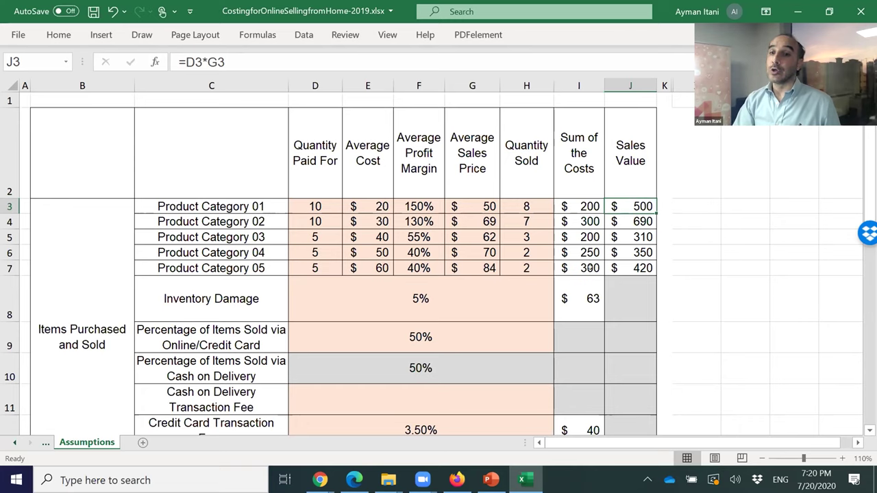
{"action": "left_click", "coordinate": [522, 201]}
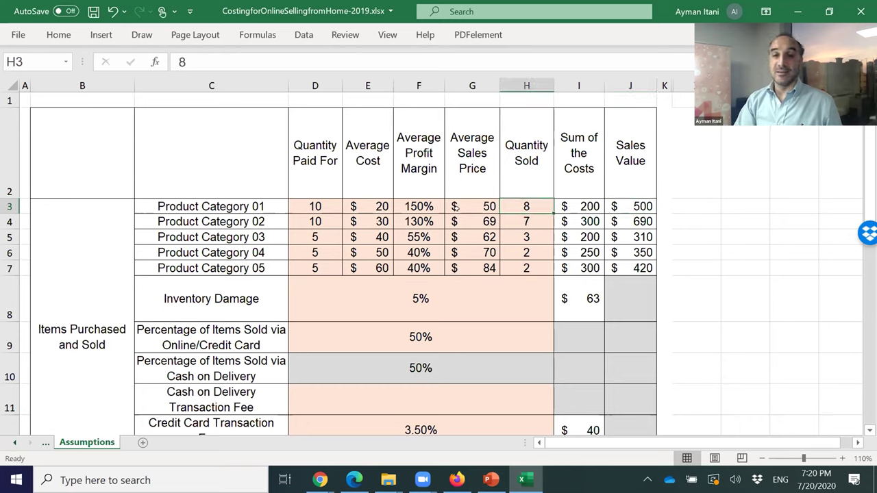
{"action": "left_click", "coordinate": [464, 202]}
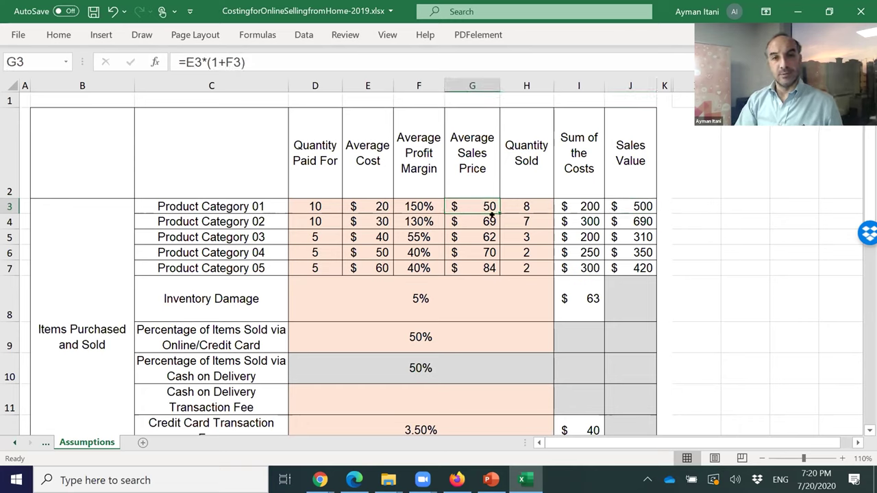
{"action": "left_click", "coordinate": [627, 204]}
{"action": "type", "text": "=D3*G3"}
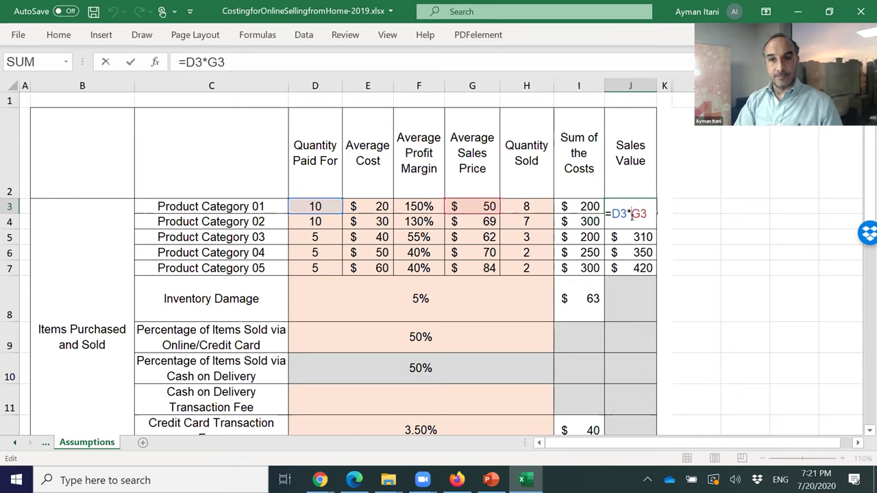
{"action": "key", "text": "ctrl+Return"}
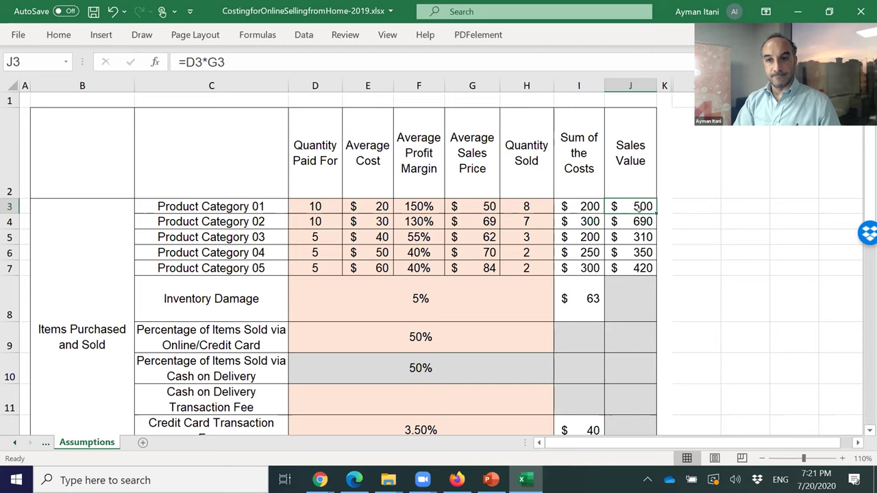
{"action": "double_click", "coordinate": [639, 219]}
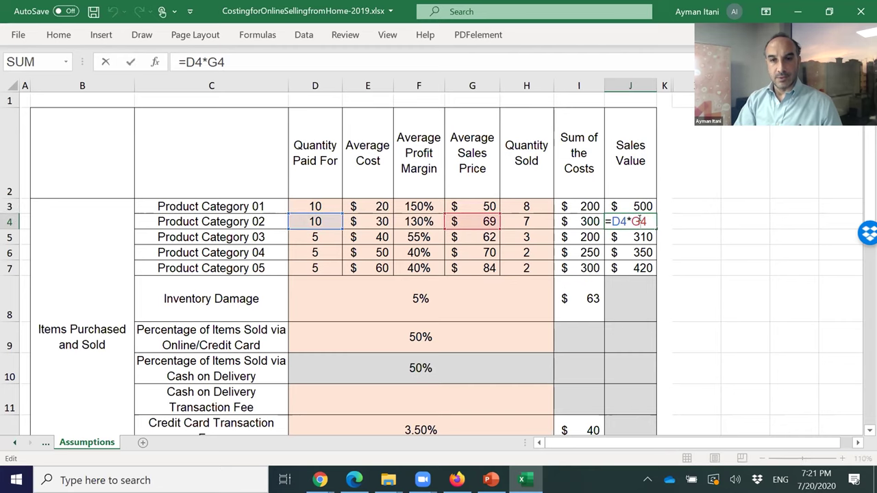
{"action": "key", "text": "ctrl+Return"}
{"action": "scroll", "coordinate": [637, 223], "scroll_direction": "down", "scroll_amount": 1}
{"action": "scroll", "coordinate": [636, 224], "scroll_direction": "up", "scroll_amount": 1}
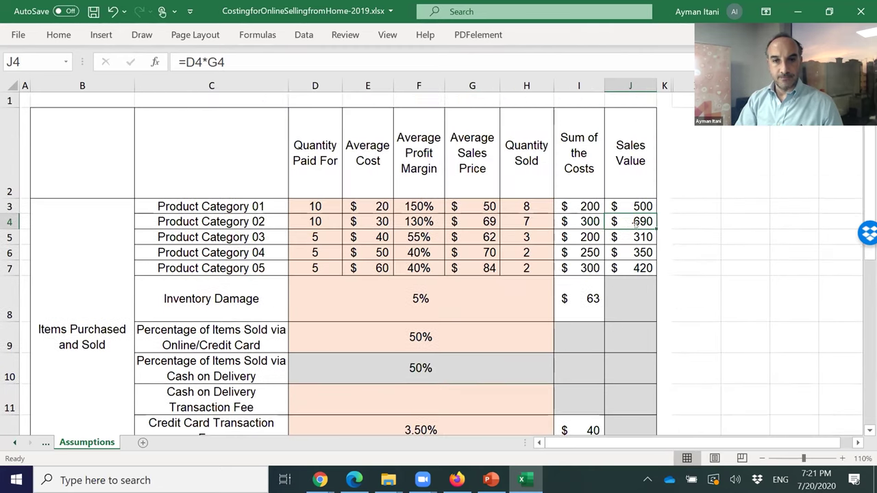
Change Product Category 01's Sales Value formula to =D3*H3 and fill it down through Product Category 05
{"action": "double_click", "coordinate": [611, 206]}
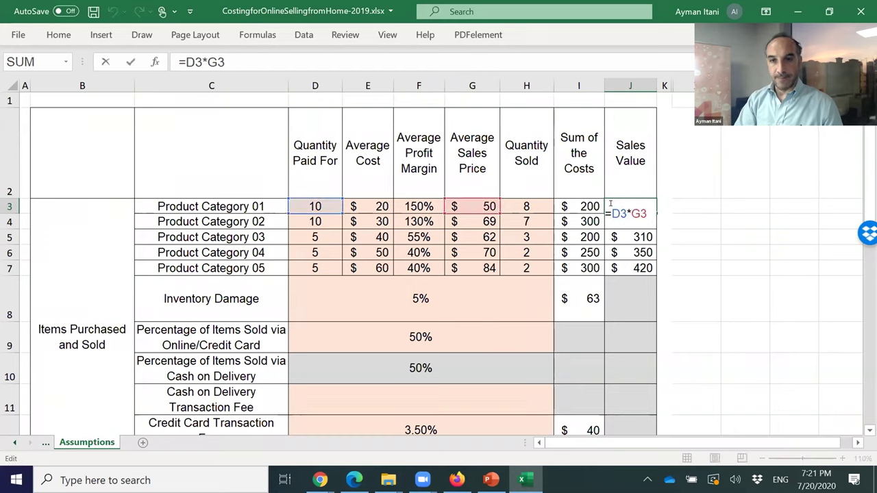
{"action": "left_click", "coordinate": [626, 204]}
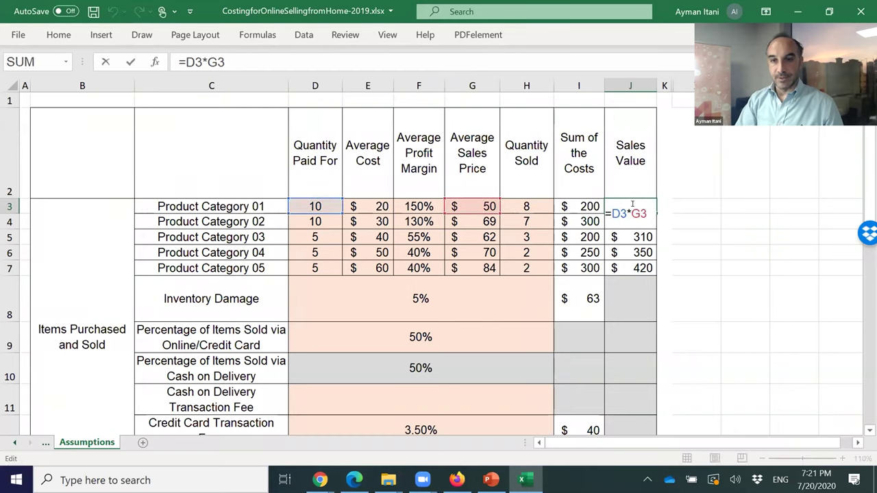
{"action": "key", "text": "BackSpace"}
{"action": "type", "text": "H"}
{"action": "key", "text": "Return"}
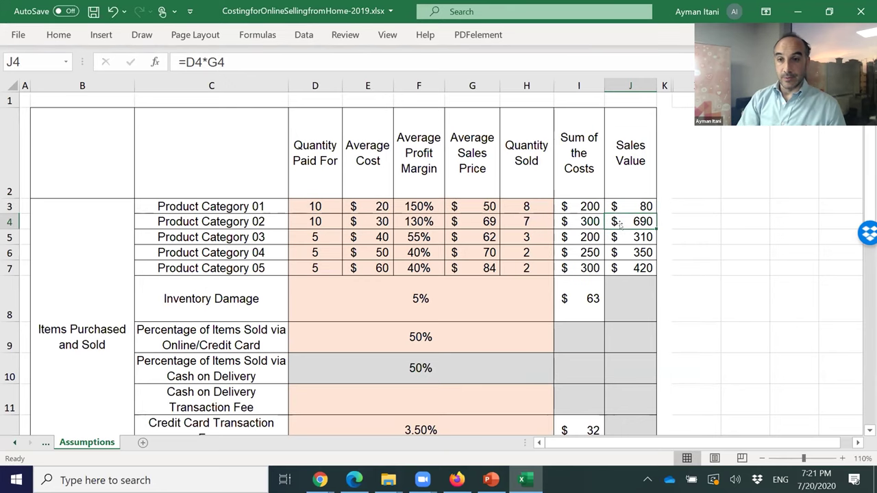
{"action": "left_click", "coordinate": [633, 203]}
{"action": "left_click_drag", "start_coordinate": [656, 213], "coordinate": [654, 272]}
Check the Sales Value formulas of Product Categories 01 and 05 and Product Category 01's Sum of the Costs formula
{"action": "left_click", "coordinate": [638, 206]}
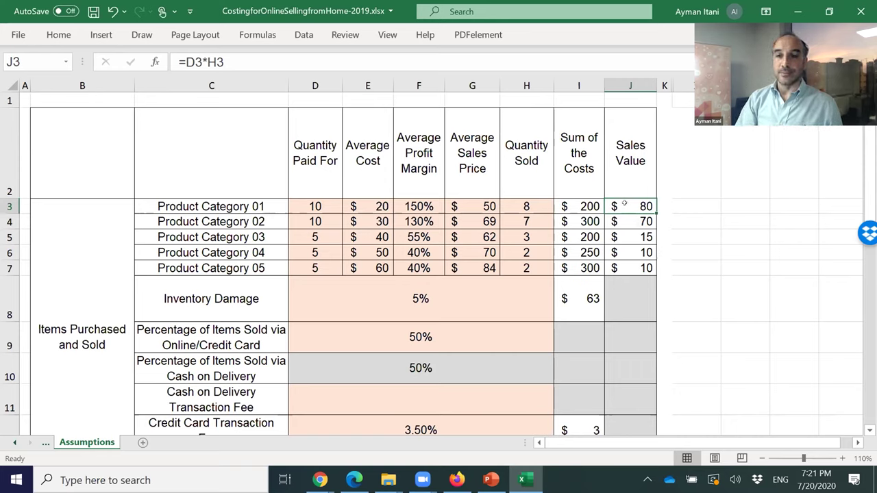
{"action": "left_click", "coordinate": [589, 204]}
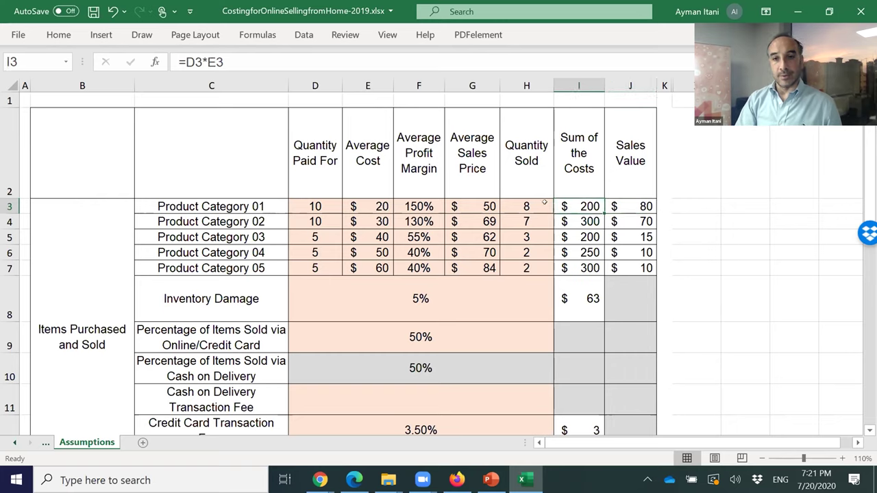
{"action": "left_click", "coordinate": [611, 207]}
{"action": "key", "text": "ctrl+Down"}
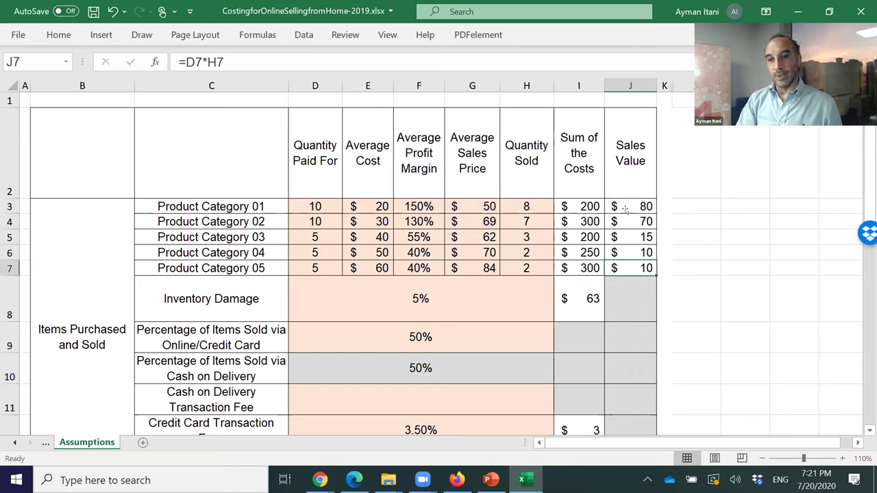
Set Product Category 01's Sales Value formula to =H3*G3 and fill it down through Product Category 05
{"action": "left_click", "coordinate": [625, 209]}
{"action": "double_click", "coordinate": [625, 208]}
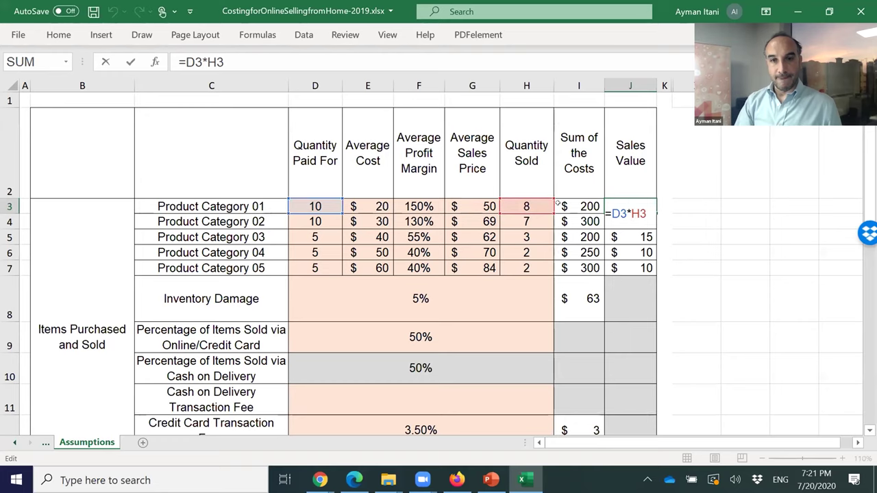
{"action": "key", "text": "Delete"}
{"action": "type", "text": "G"}
{"action": "key", "text": "Left"}
{"action": "key", "text": "Left"}
{"action": "key", "text": "Left"}
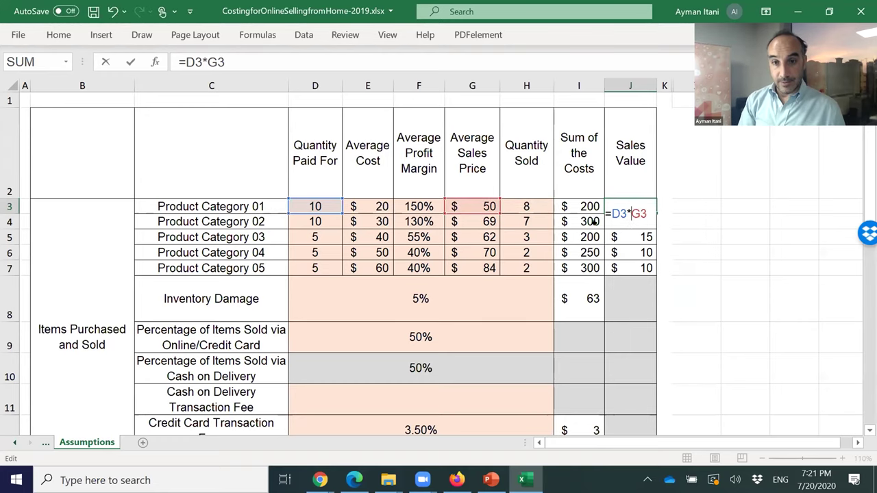
{"action": "key", "text": "BackSpace"}
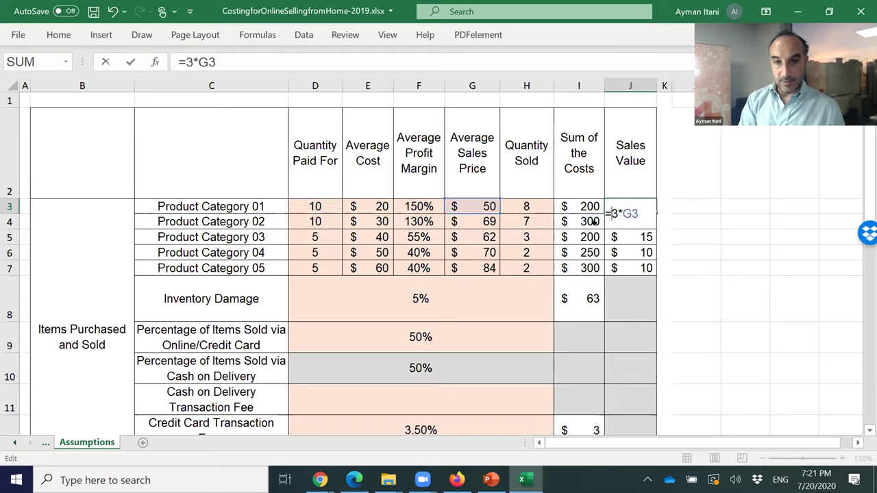
{"action": "type", "text": "H"}
{"action": "key", "text": "Return"}
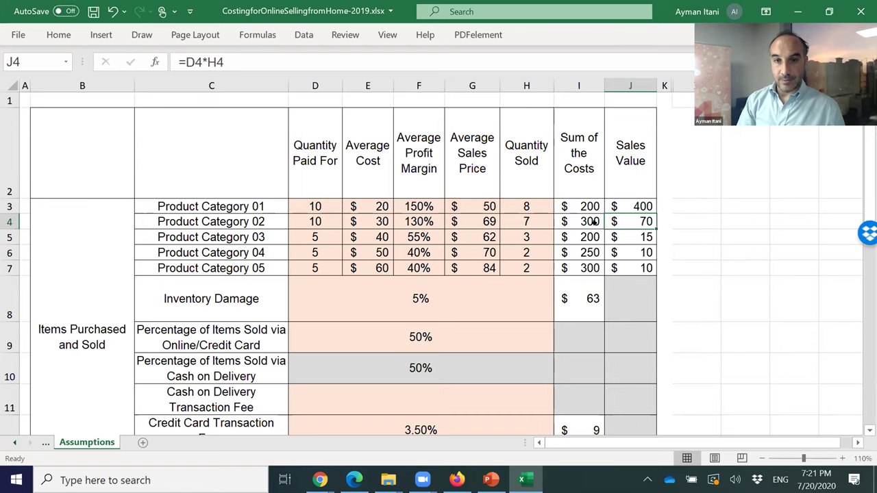
{"action": "left_click", "coordinate": [645, 200]}
{"action": "left_click_drag", "start_coordinate": [648, 205], "coordinate": [648, 270]}
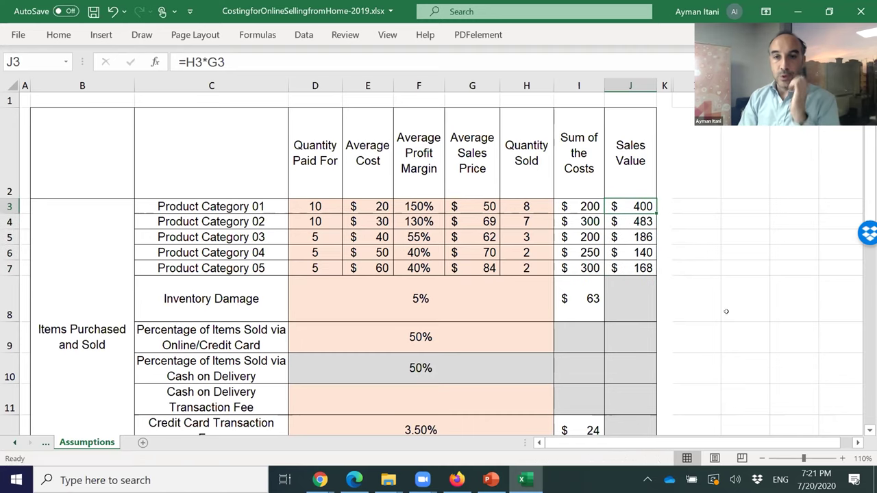
Review which quantity and price cells feed Product Category 01's Sum of the Costs and Sales Value
{"action": "left_click", "coordinate": [597, 203]}
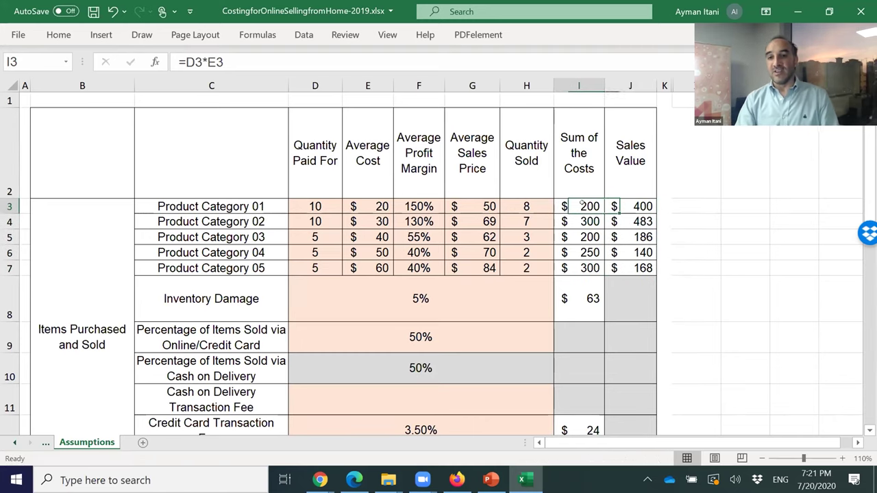
{"action": "left_click", "coordinate": [311, 205]}
{"action": "left_click", "coordinate": [363, 206]}
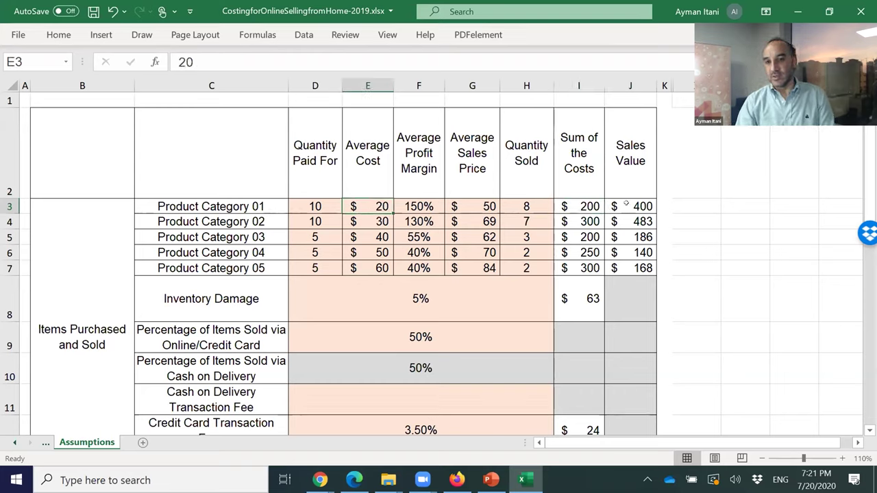
{"action": "left_click", "coordinate": [647, 206]}
{"action": "left_click", "coordinate": [523, 200]}
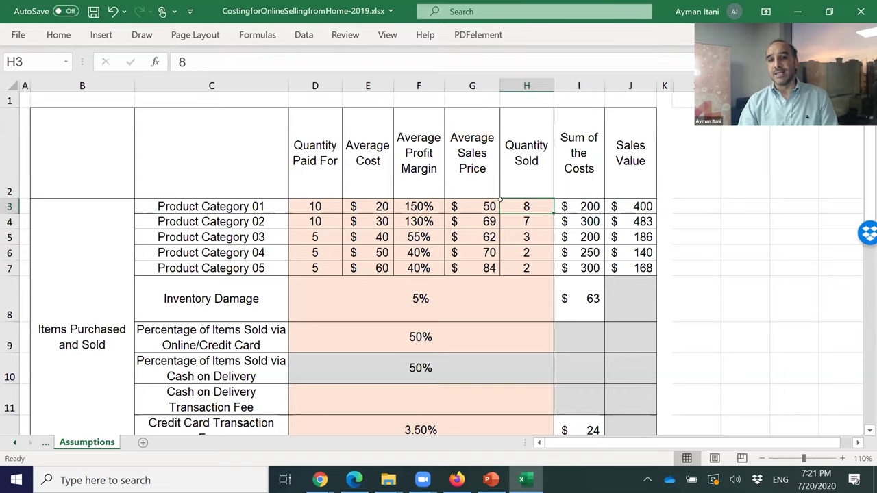
{"action": "left_click", "coordinate": [456, 200]}
Review the Sales Value column, compare Product Category 03's cost and sales value, and examine the Average Profit Margin column
{"action": "left_click_drag", "start_coordinate": [639, 206], "coordinate": [640, 267]}
{"action": "left_click", "coordinate": [641, 267]}
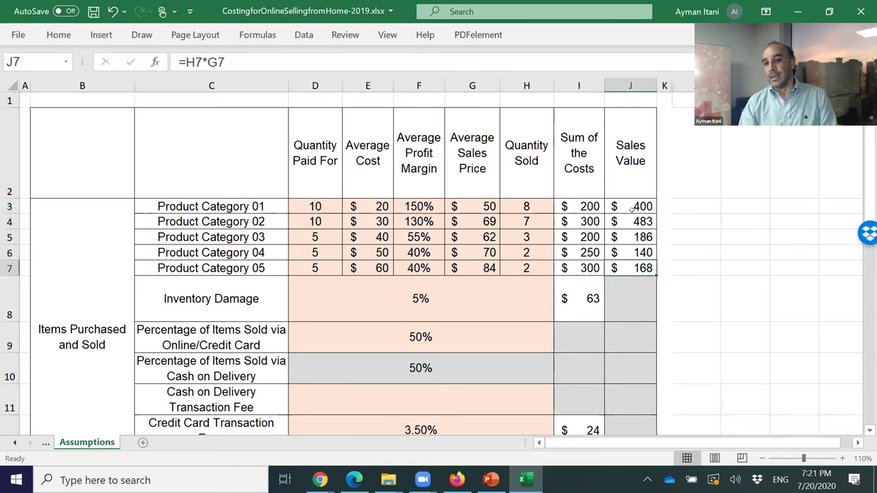
{"action": "mouse_move", "coordinate": [607, 202]}
{"action": "left_mouse_down"}
{"action": "mouse_move", "coordinate": [589, 212]}
{"action": "mouse_move", "coordinate": [620, 222]}
{"action": "mouse_move", "coordinate": [582, 204]}
{"action": "mouse_move", "coordinate": [618, 205]}
{"action": "left_mouse_up"}
{"action": "left_click", "coordinate": [582, 232]}
{"action": "left_click", "coordinate": [608, 233]}
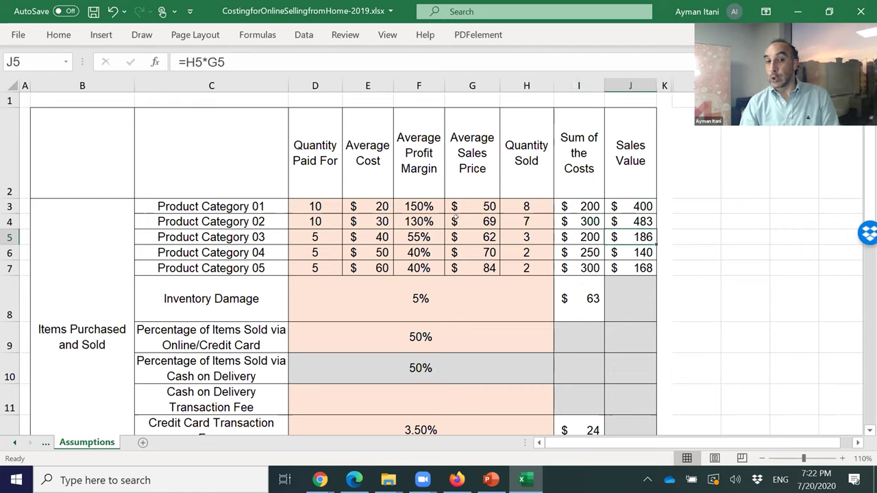
{"action": "left_click_drag", "start_coordinate": [420, 205], "coordinate": [420, 270]}
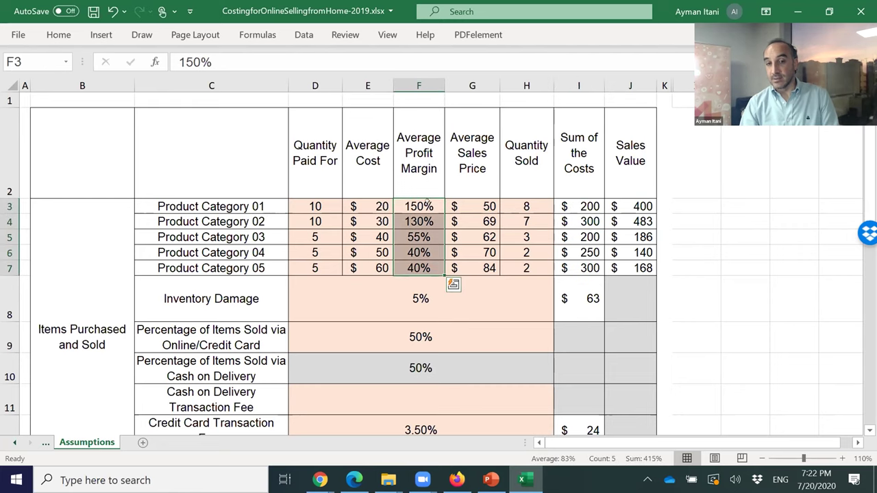
{"action": "left_click", "coordinate": [430, 207]}
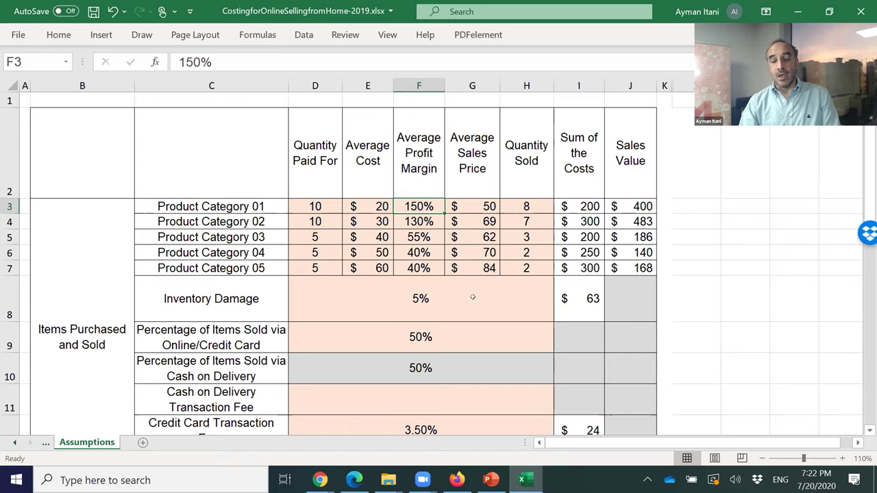
Examine the Inventory Damage row and its assumed percentage
{"action": "left_click", "coordinate": [221, 290]}
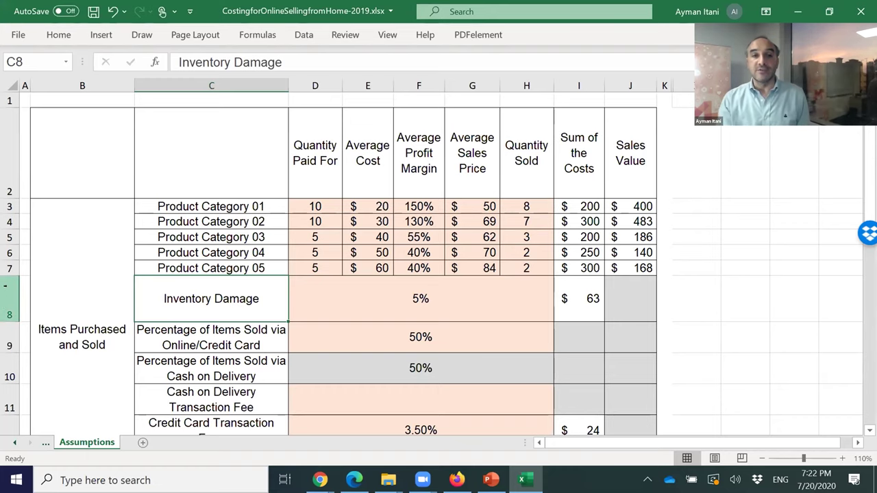
{"action": "left_click", "coordinate": [4, 283]}
{"action": "left_click", "coordinate": [162, 301]}
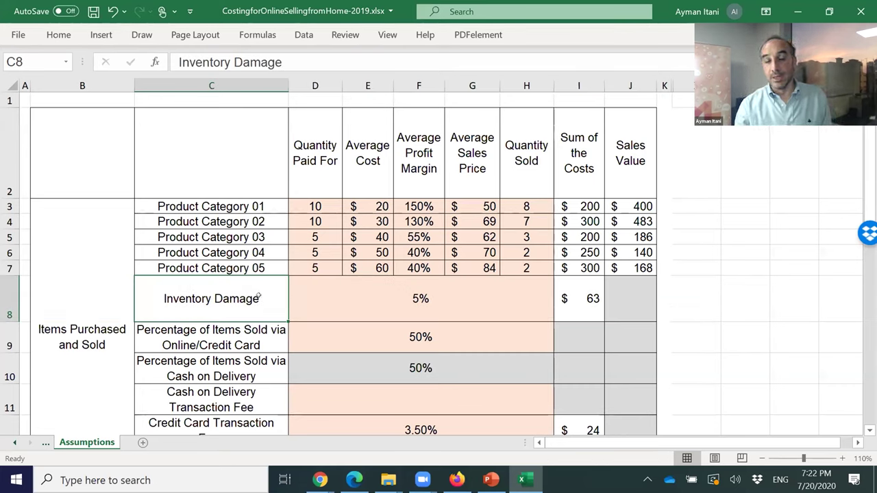
{"action": "left_click", "coordinate": [448, 286]}
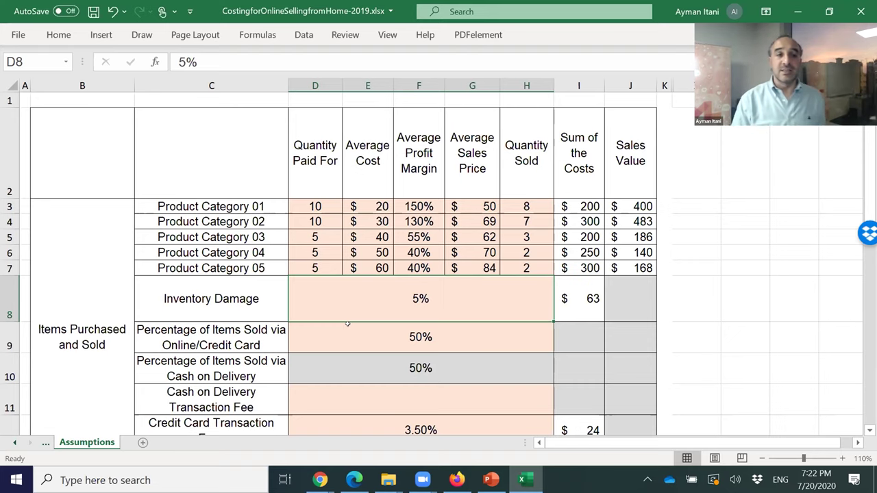
{"action": "left_click", "coordinate": [240, 290]}
{"action": "left_click", "coordinate": [360, 289]}
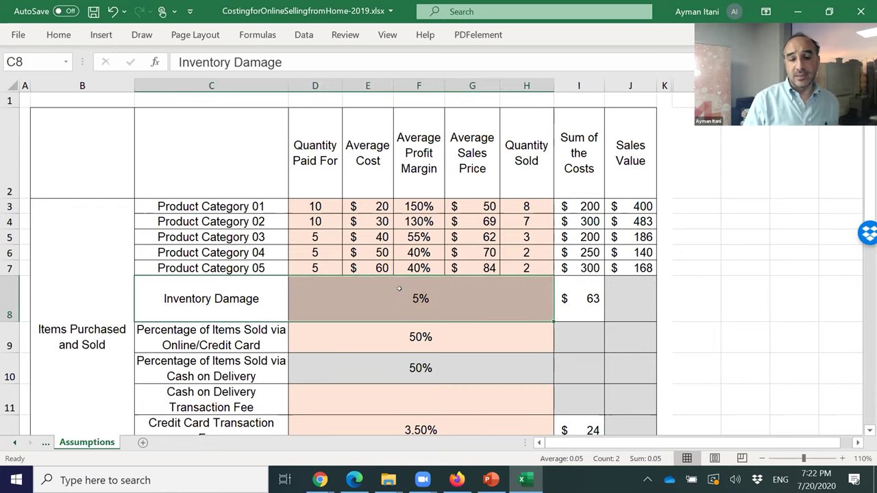
{"action": "left_click", "coordinate": [268, 297]}
{"action": "left_click", "coordinate": [347, 301]}
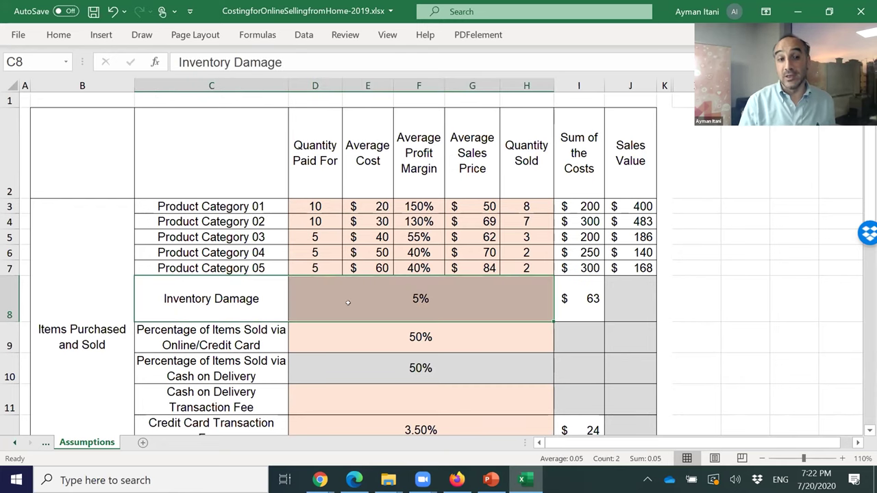
Review the online/credit card and cash-on-delivery sales percentages together with the Credit Card Transaction Fees rate
{"action": "left_click", "coordinate": [257, 339]}
{"action": "scroll", "coordinate": [223, 200], "scroll_direction": "down", "scroll_amount": 1}
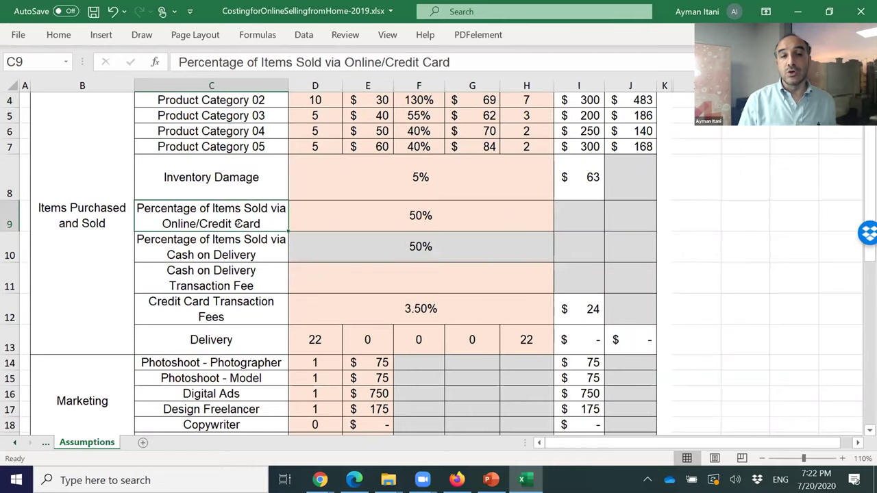
{"action": "left_click", "coordinate": [4, 217]}
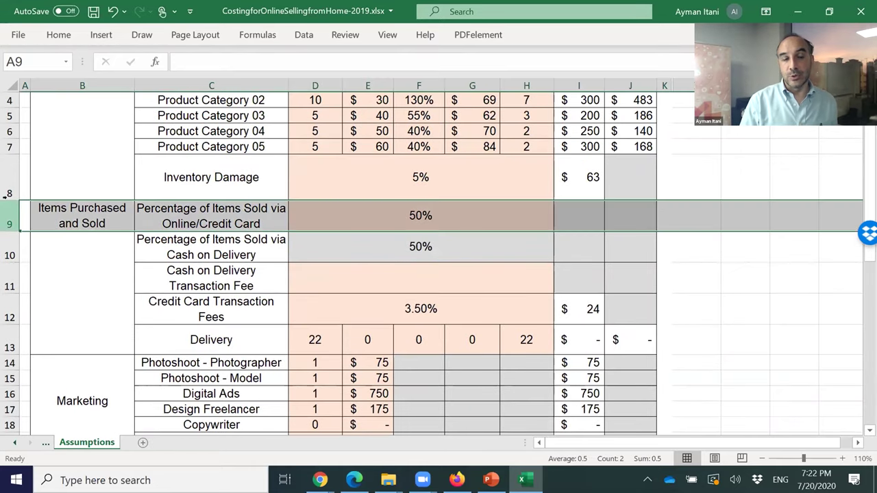
{"action": "left_click", "coordinate": [5, 236]}
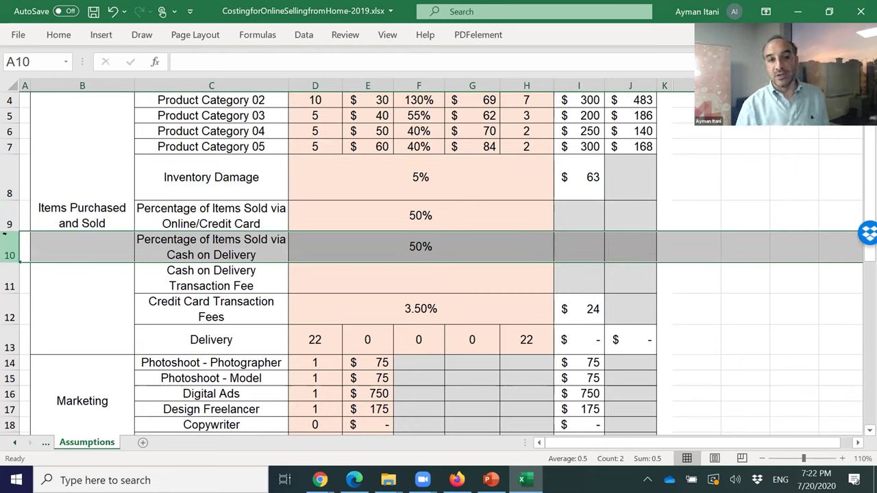
{"action": "left_click", "coordinate": [217, 305]}
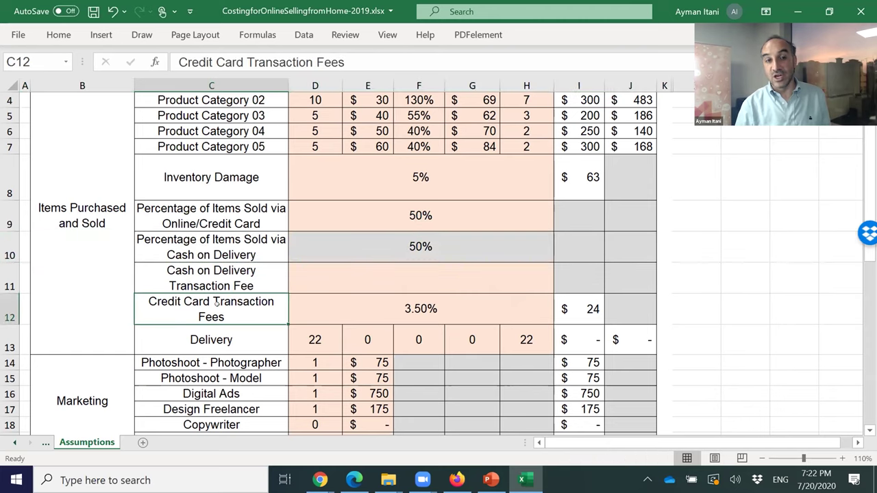
{"action": "left_click", "coordinate": [24, 304]}
{"action": "left_click", "coordinate": [182, 299]}
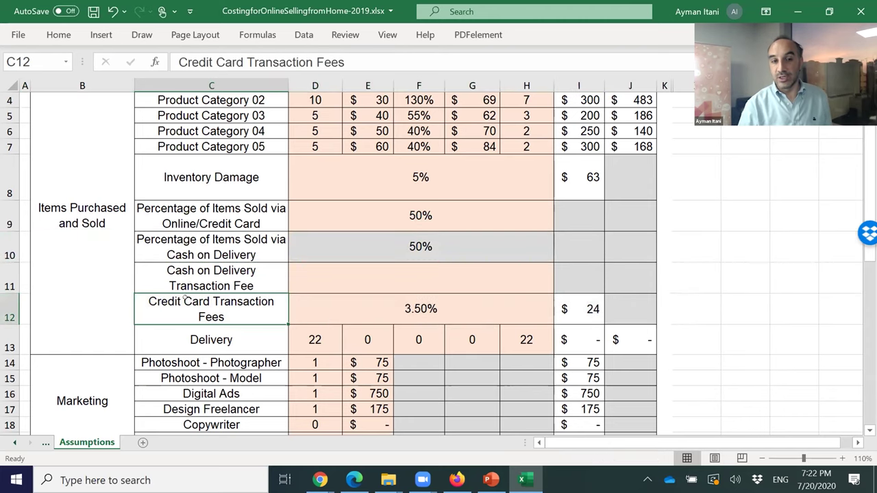
{"action": "left_click", "coordinate": [339, 312]}
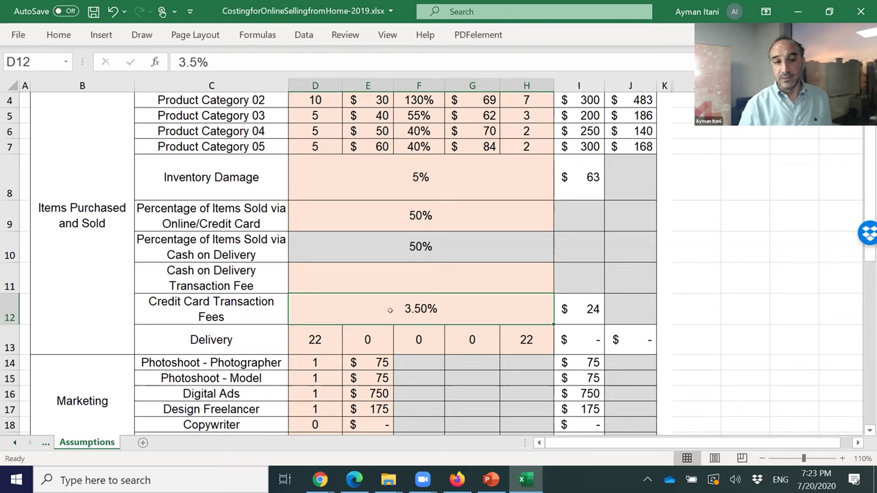
{"action": "left_click", "coordinate": [405, 237]}
{"action": "key", "text": "Up"}
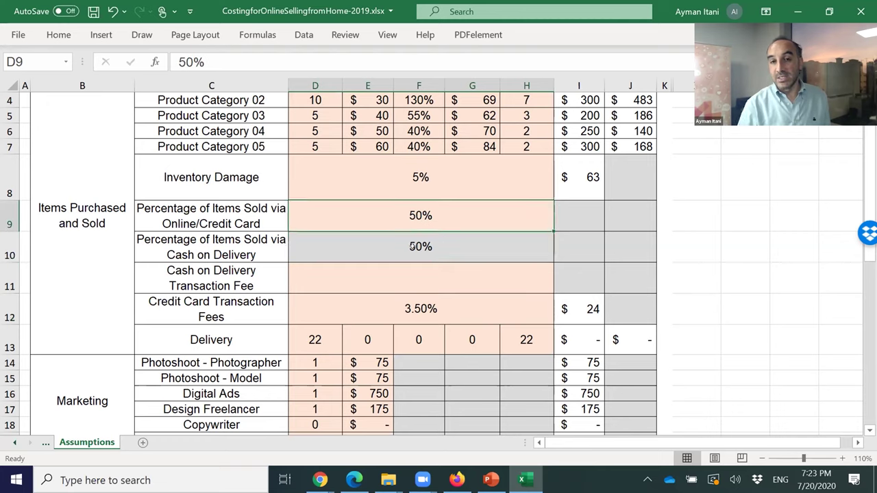
Try a 30% share for items sold via online/credit card, and restore it to 50%
{"action": "left_click", "coordinate": [411, 246]}
{"action": "left_click", "coordinate": [399, 223]}
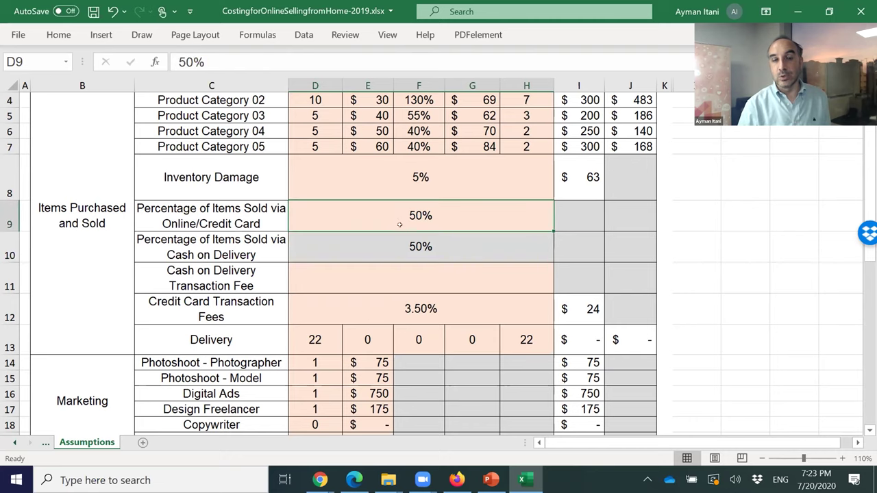
{"action": "type", "text": "30"}
{"action": "key", "text": "Return"}
{"action": "key", "text": "Up"}
{"action": "type", "text": "50"}
{"action": "key", "text": "Return"}
Try an Inventory Damage rate of 6%, and restore it to 5%
{"action": "key", "text": "Up"}
{"action": "key", "text": "Up"}
{"action": "type", "text": "6"}
{"action": "key", "text": "Return"}
{"action": "key", "text": "Up"}
{"action": "type", "text": "5"}
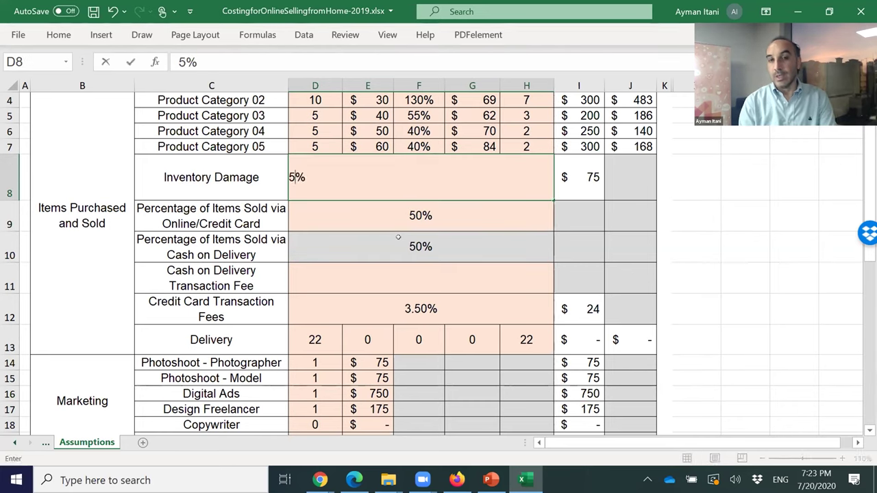
{"action": "key", "text": "Return"}
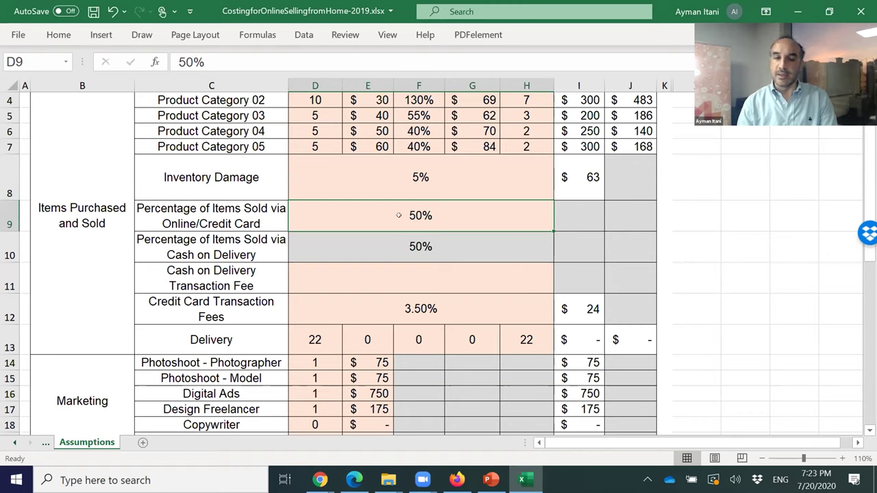
Test online/credit card sales shares of 20% and 80%, and return the percentage to 50%
{"action": "type", "text": "20"}
{"action": "key", "text": "Return"}
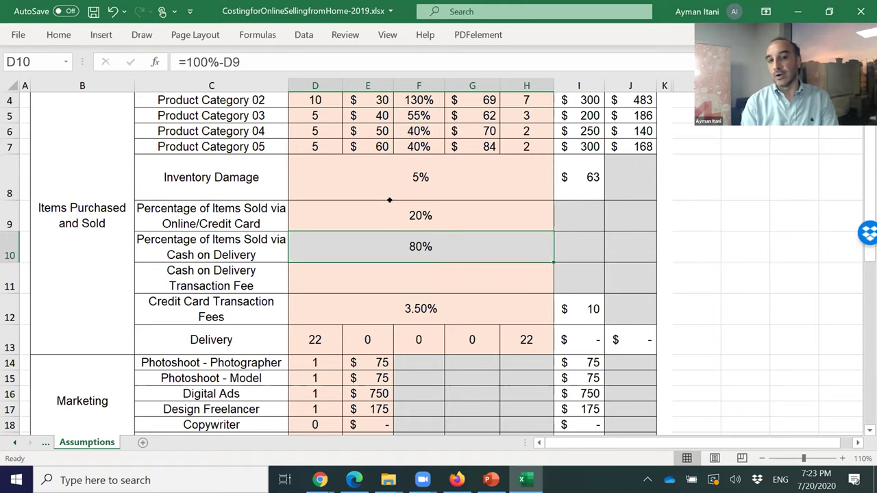
{"action": "key", "text": "Up"}
{"action": "type", "text": "80"}
{"action": "key", "text": "Return"}
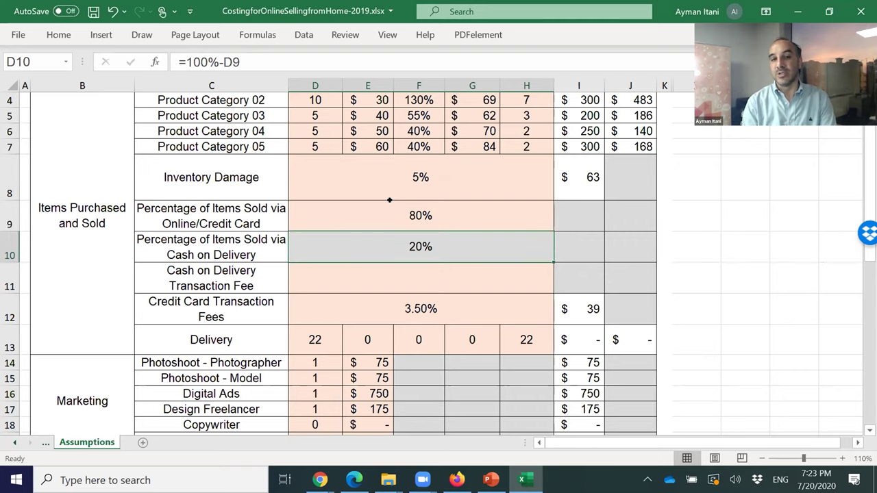
{"action": "key", "text": "Up"}
{"action": "type", "text": "50"}
{"action": "key", "text": "Return"}
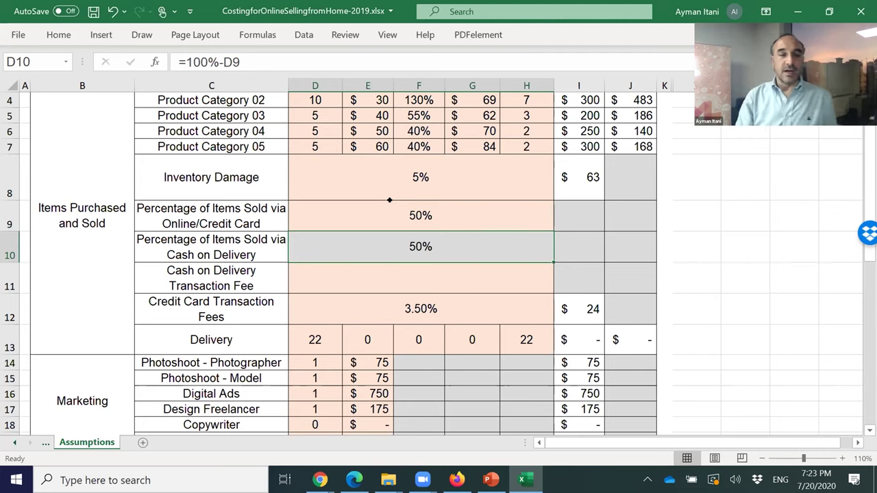
Examine the Credit Card Transaction Fees cost formula and the fee rate, online share and sales values feeding it
{"action": "left_click", "coordinate": [406, 307]}
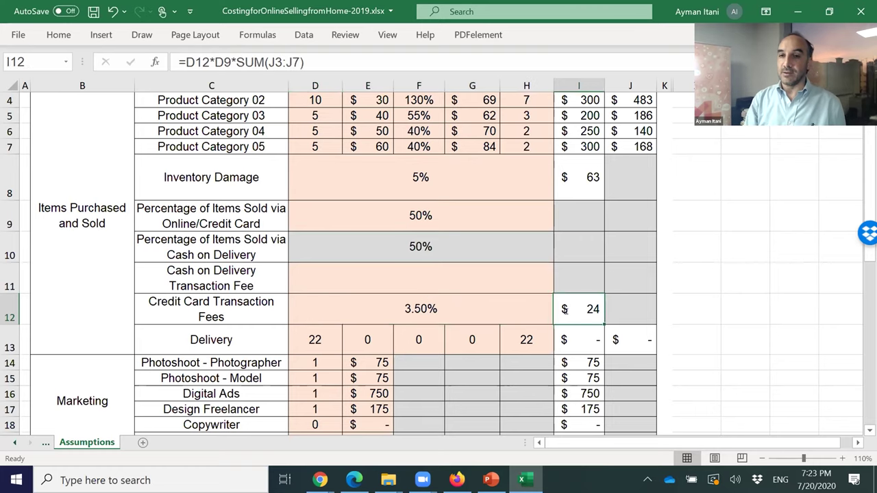
{"action": "double_click", "coordinate": [562, 310]}
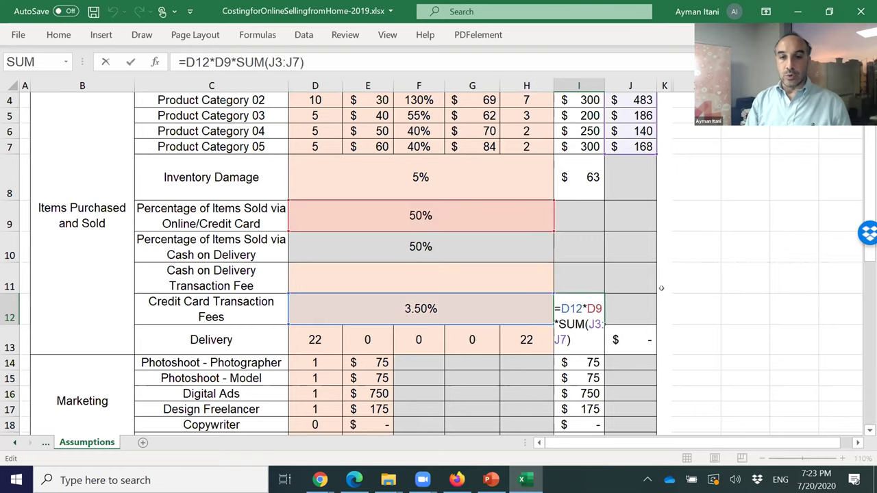
{"action": "key", "text": "Escape"}
{"action": "scroll", "coordinate": [586, 305], "scroll_direction": "up", "scroll_amount": 2}
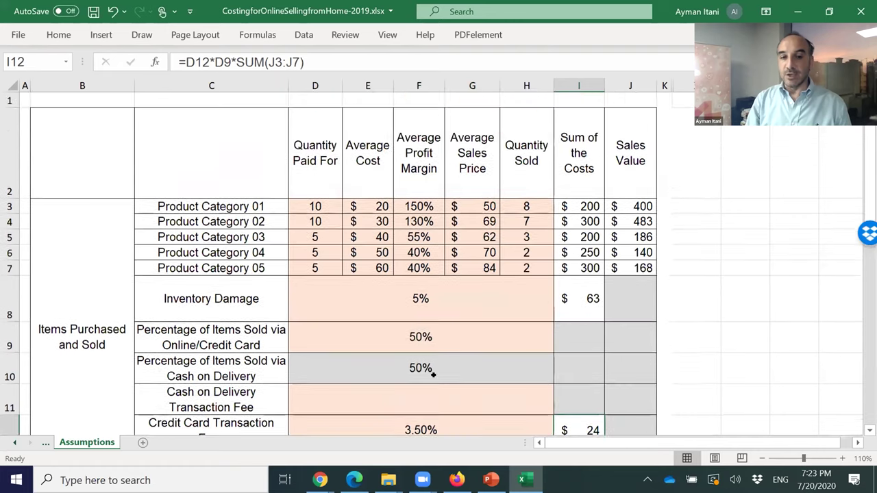
{"action": "left_click", "coordinate": [761, 457]}
{"action": "left_click_drag", "start_coordinate": [573, 195], "coordinate": [574, 250]}
{"action": "left_click", "coordinate": [456, 305]}
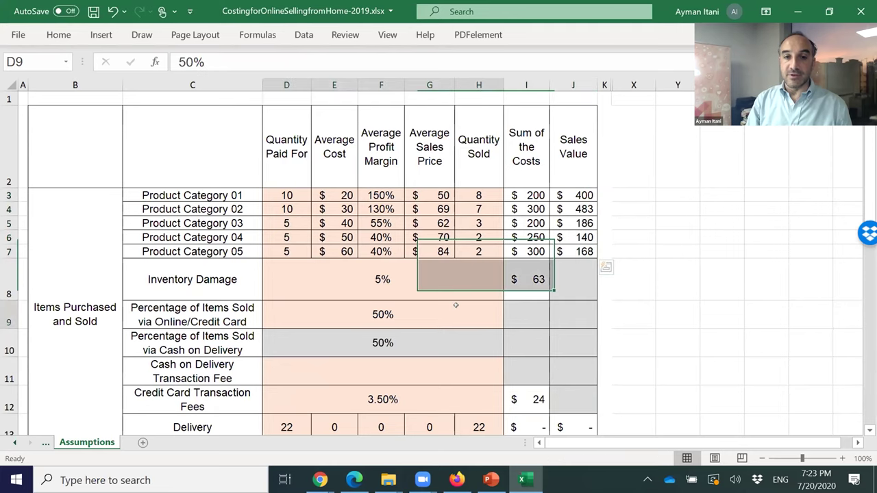
{"action": "left_click", "coordinate": [420, 398]}
{"action": "left_click", "coordinate": [524, 391]}
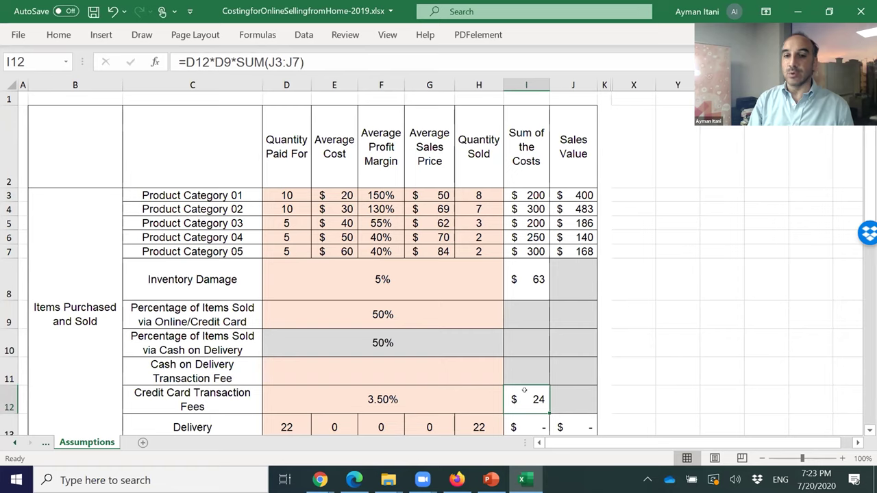
Review the Marketing cost rows, including the photoshoot photographer and model, digital ads, design freelancer and copywriter
{"action": "scroll", "coordinate": [575, 375], "scroll_direction": "down", "scroll_amount": 1}
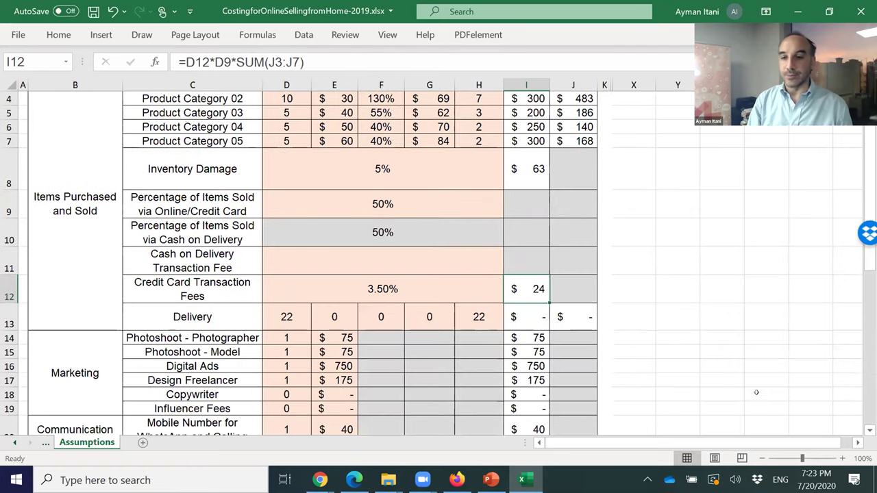
{"action": "left_click", "coordinate": [841, 458]}
{"action": "scroll", "coordinate": [609, 339], "scroll_direction": "down", "scroll_amount": 1}
{"action": "scroll", "coordinate": [609, 339], "scroll_direction": "down", "scroll_amount": 1}
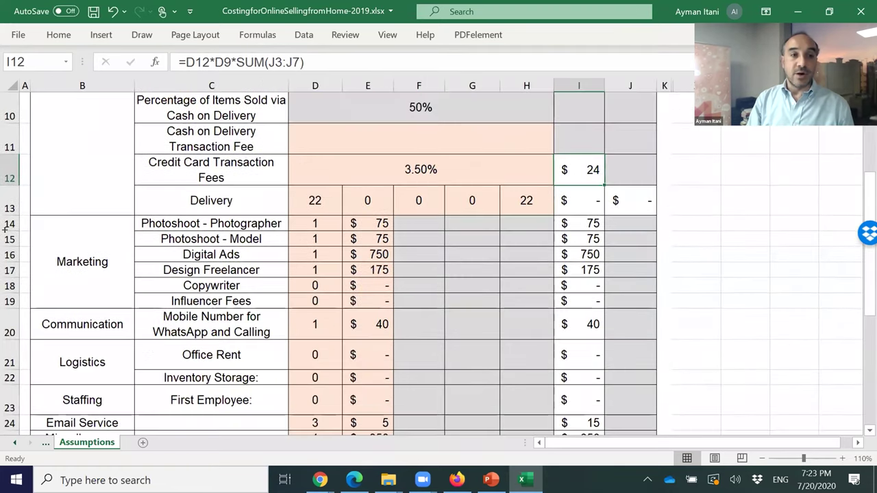
{"action": "left_click", "coordinate": [14, 224]}
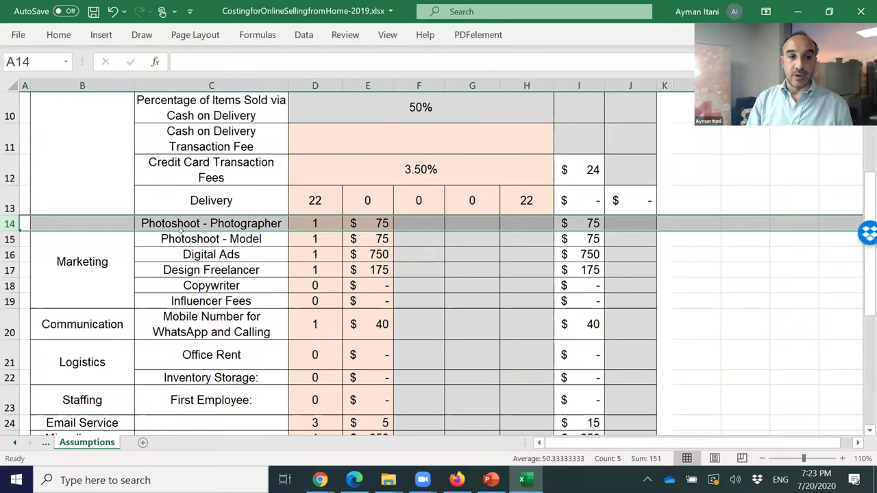
{"action": "left_click", "coordinate": [193, 224]}
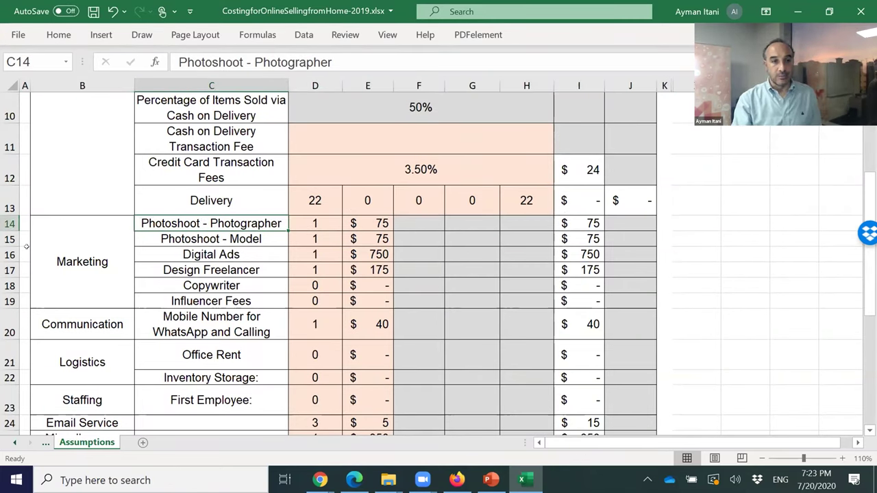
{"action": "left_click", "coordinate": [4, 252]}
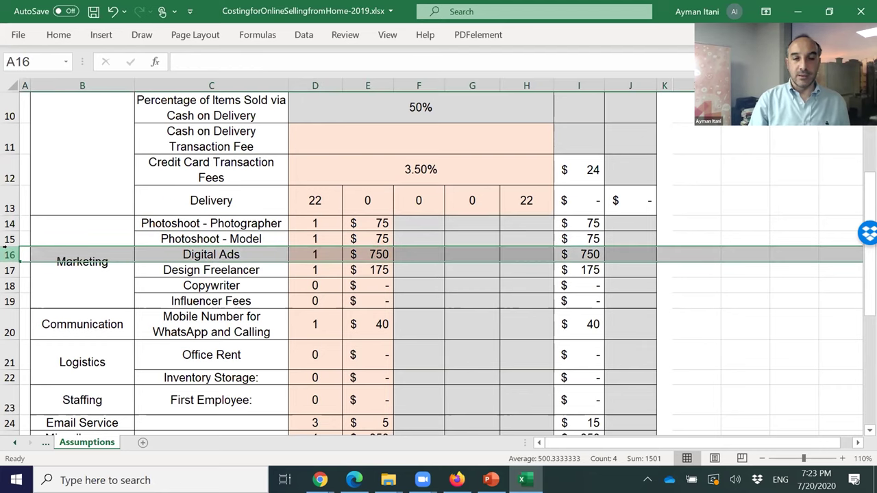
{"action": "left_click", "coordinate": [4, 237], "text": "shift"}
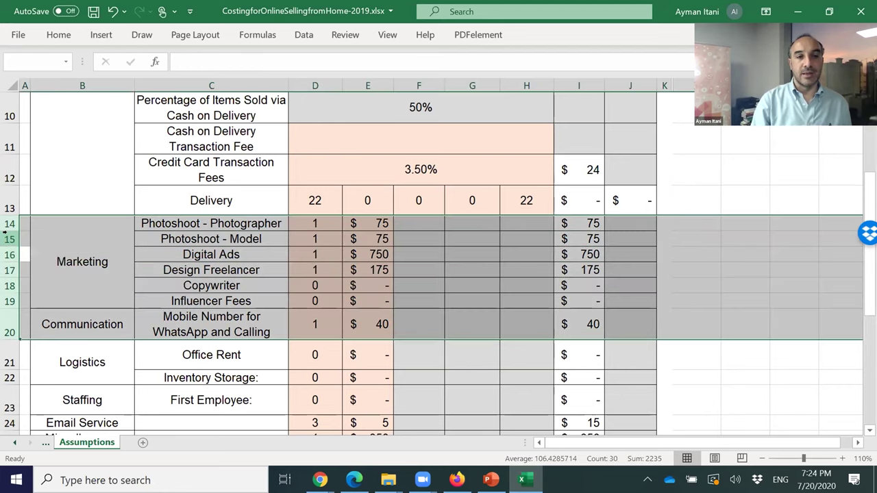
{"action": "left_click", "coordinate": [245, 281]}
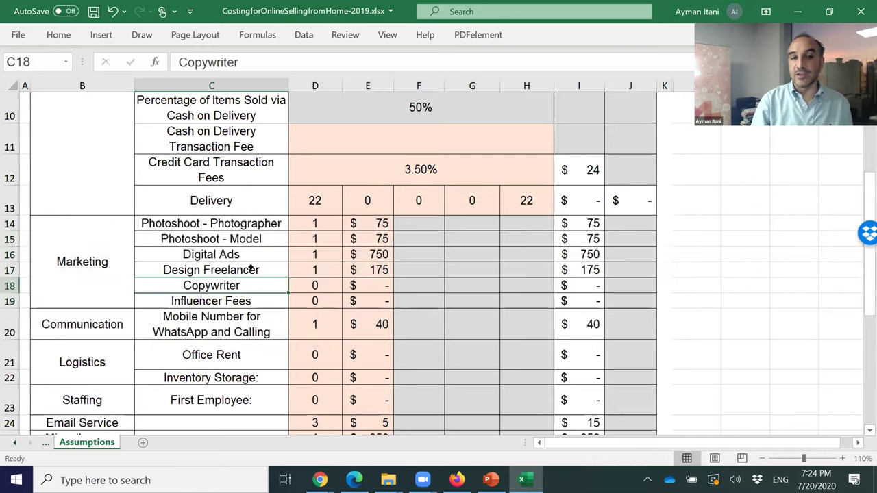
{"action": "left_click", "coordinate": [259, 219]}
{"action": "left_click", "coordinate": [260, 233]}
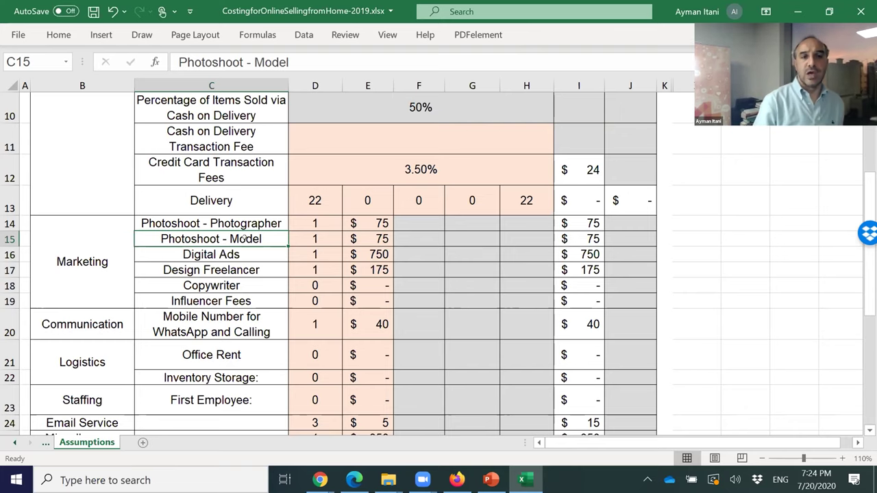
Examine the Communication row covering the mobile number for WhatsApp and calling
{"action": "scroll", "coordinate": [221, 281], "scroll_direction": "down", "scroll_amount": 1}
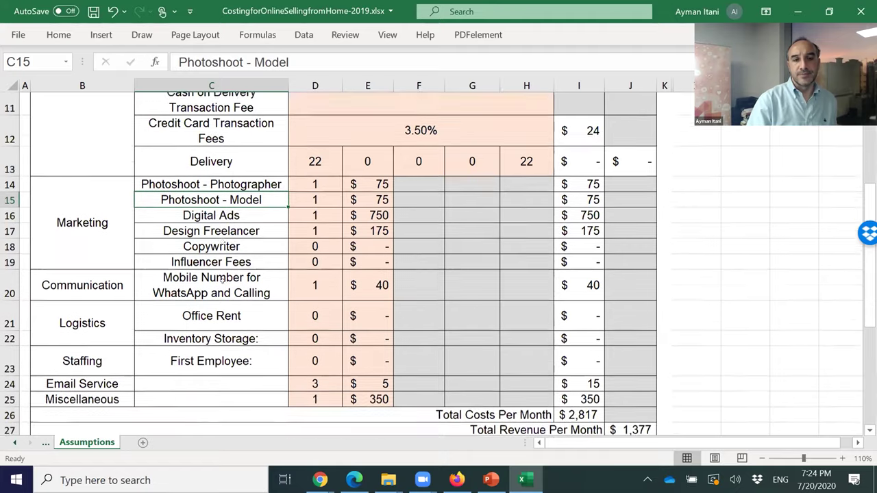
{"action": "left_click", "coordinate": [245, 230]}
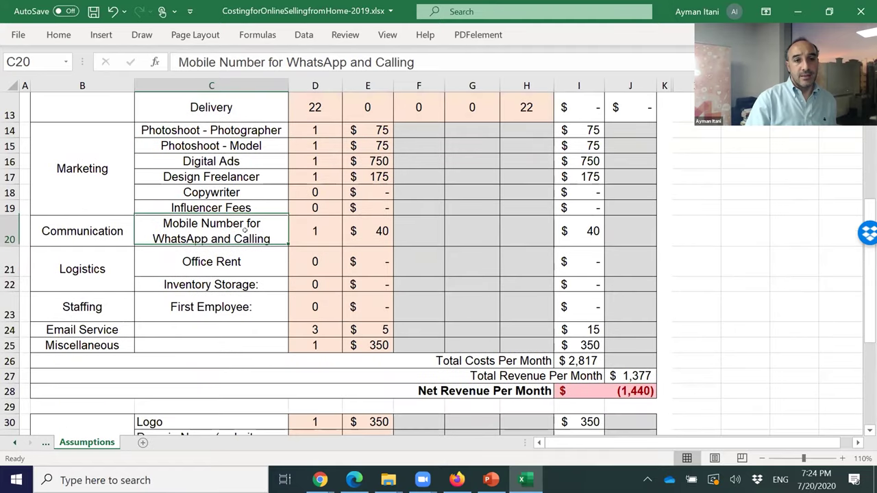
{"action": "left_click", "coordinate": [10, 231]}
{"action": "left_click", "coordinate": [289, 230]}
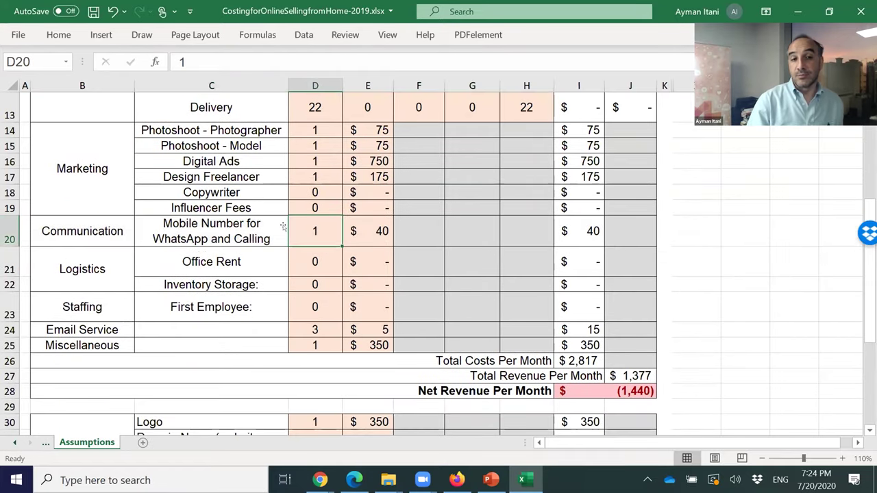
{"action": "left_click", "coordinate": [266, 224]}
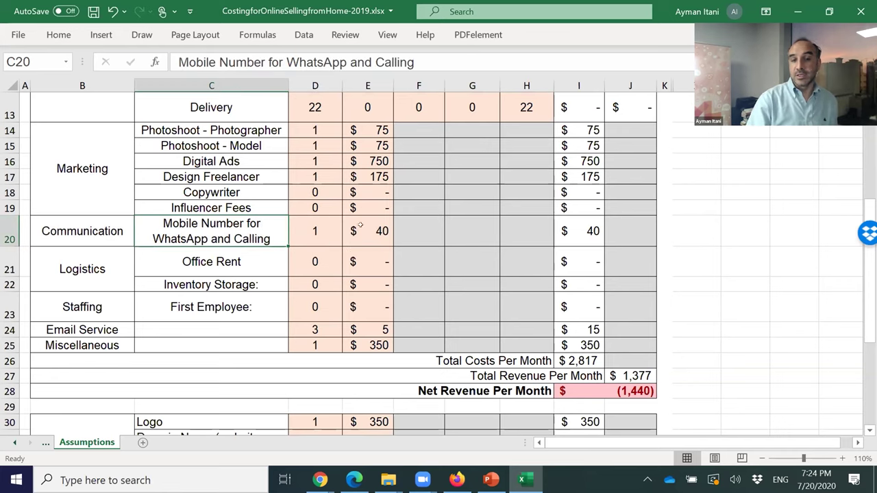
Review the Logistics and Staffing rows for office rent, inventory storage and first employee, including their quantities and costs
{"action": "left_click_drag", "start_coordinate": [6, 254], "coordinate": [3, 273]}
{"action": "left_click", "coordinate": [208, 269]}
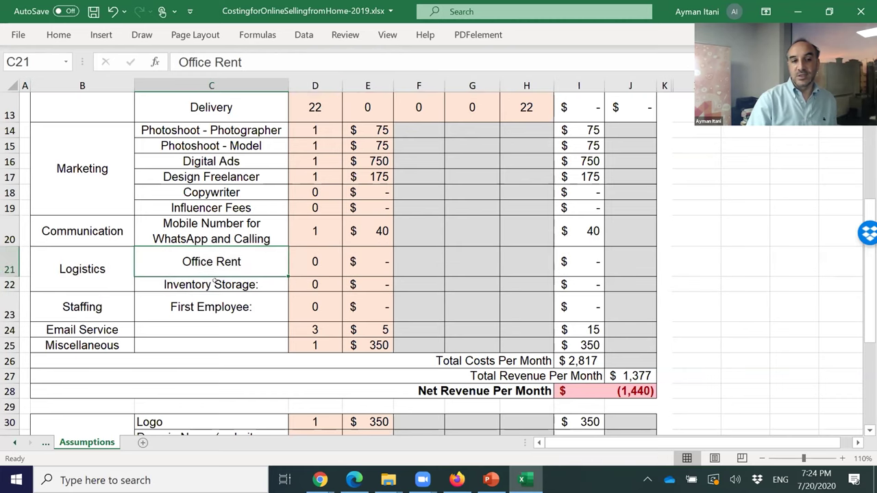
{"action": "left_click", "coordinate": [213, 281]}
{"action": "left_click", "coordinate": [202, 304]}
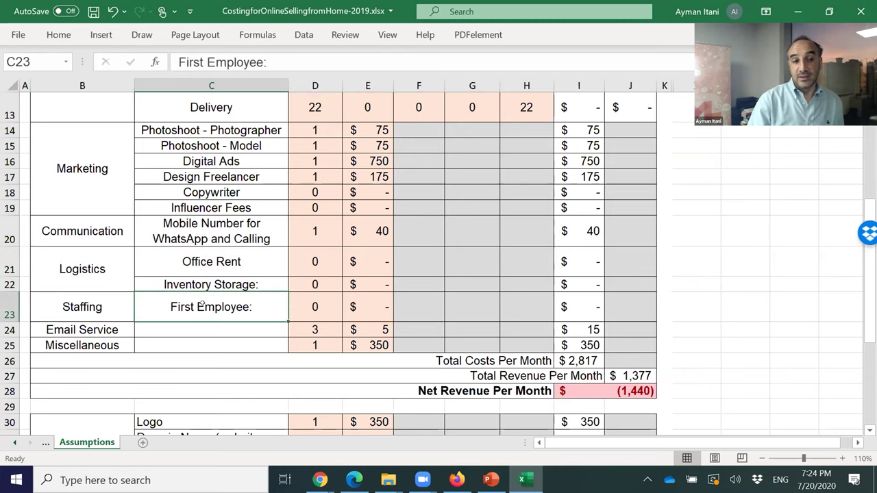
{"action": "left_click_drag", "start_coordinate": [309, 254], "coordinate": [349, 298]}
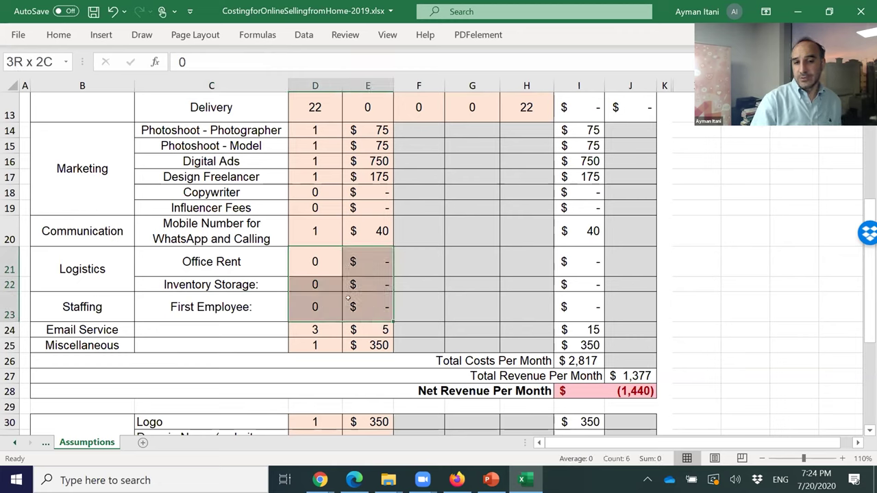
{"action": "left_click", "coordinate": [361, 252]}
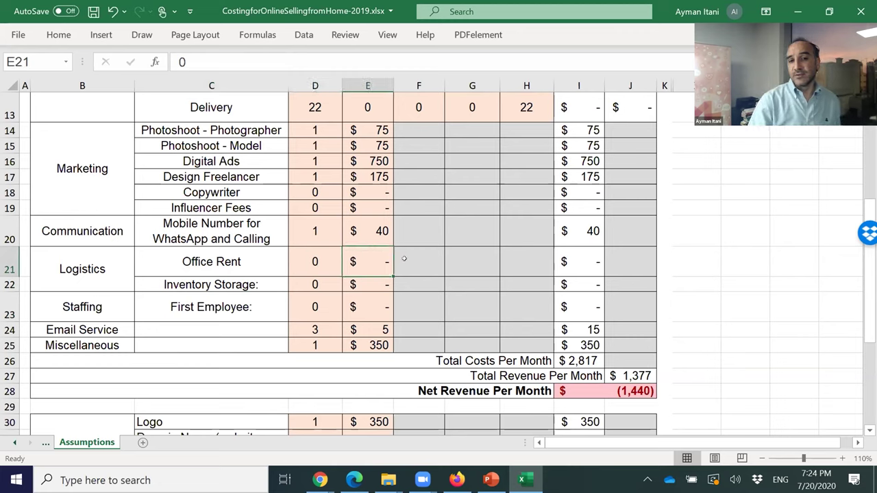
{"action": "left_click_drag", "start_coordinate": [4, 259], "coordinate": [5, 306]}
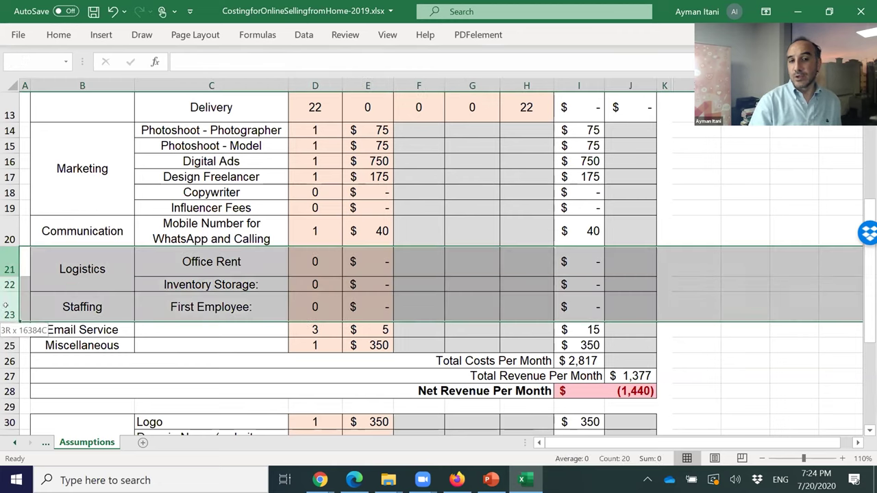
Review the Email Service and Miscellaneous rows below Logistics and Staffing, including the Miscellaneous average cost
{"action": "left_click", "coordinate": [58, 275]}
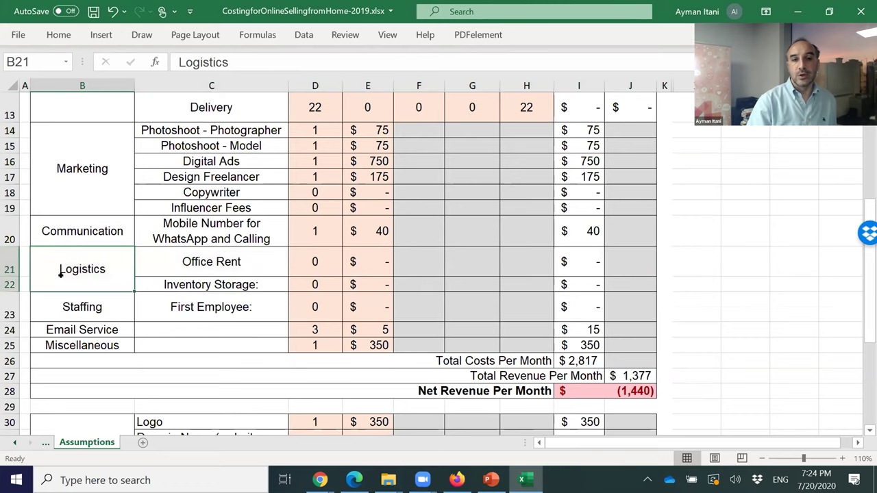
{"action": "left_click", "coordinate": [70, 327]}
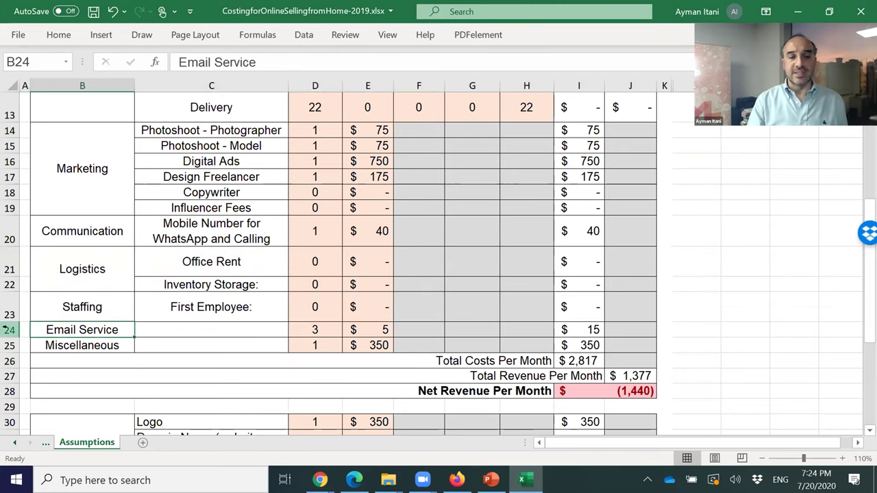
{"action": "left_click", "coordinate": [6, 329]}
{"action": "left_click", "coordinate": [8, 345]}
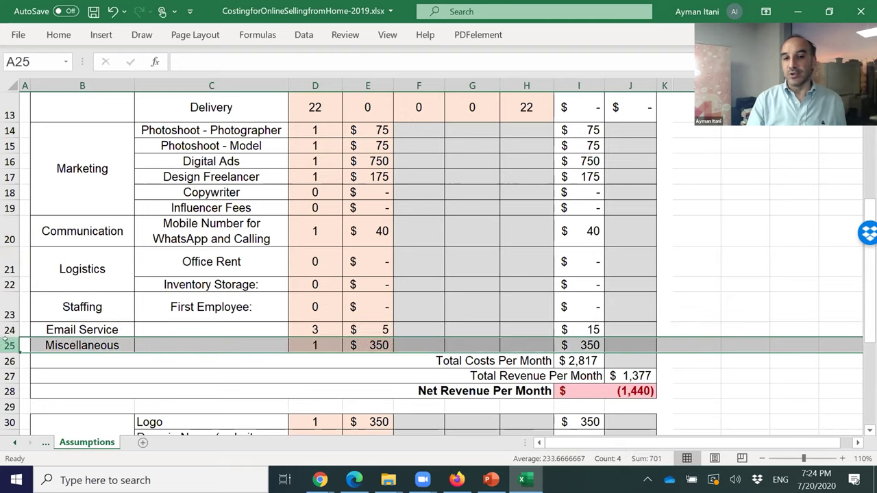
{"action": "left_click", "coordinate": [375, 348]}
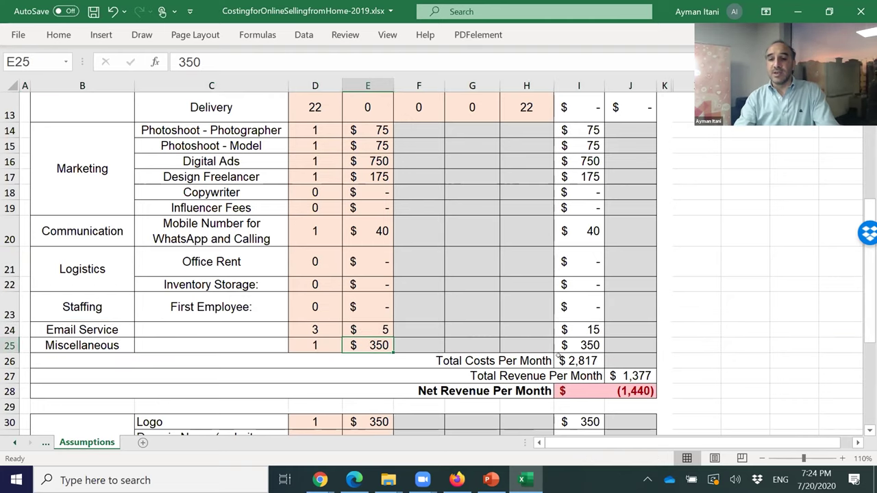
Examine the formulas behind Total Costs Per Month, Total Revenue Per Month and Net Revenue Per Month
{"action": "double_click", "coordinate": [573, 360]}
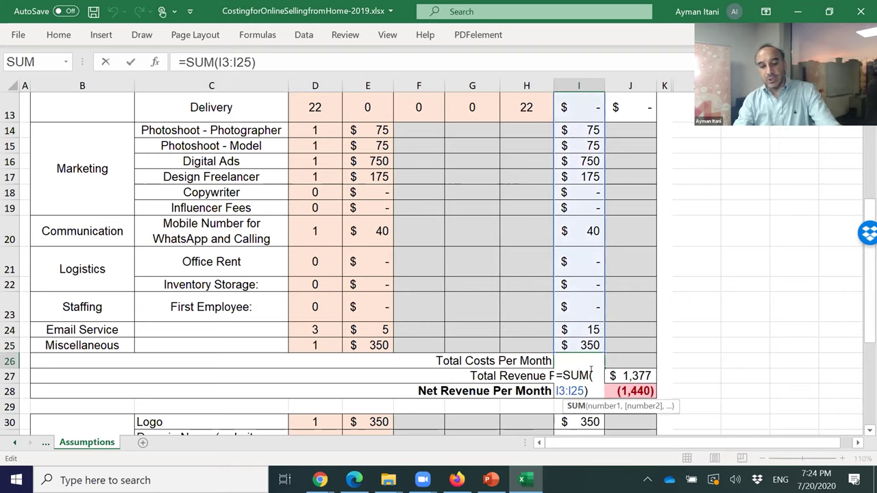
{"action": "key", "text": "ctrl+Return"}
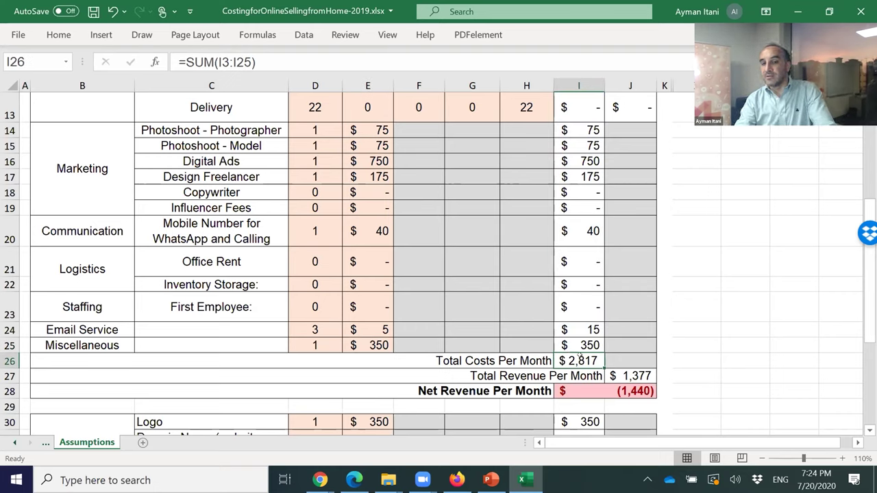
{"action": "left_click", "coordinate": [625, 371]}
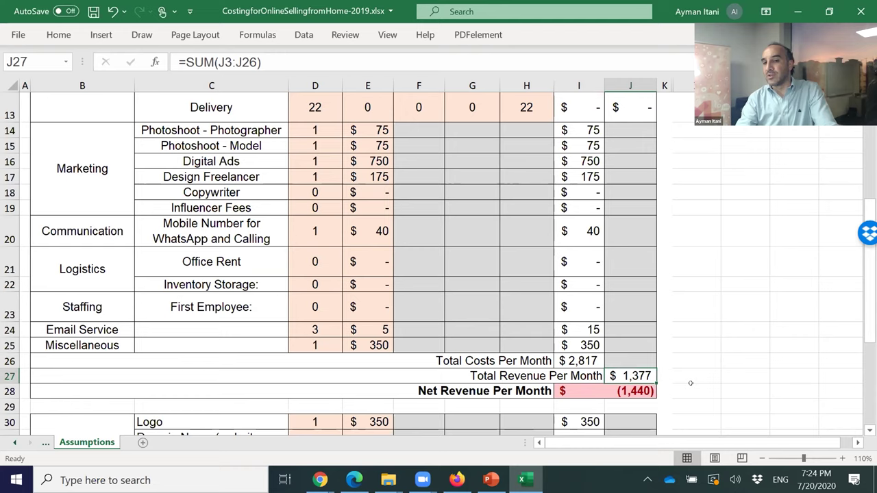
{"action": "left_click", "coordinate": [646, 391]}
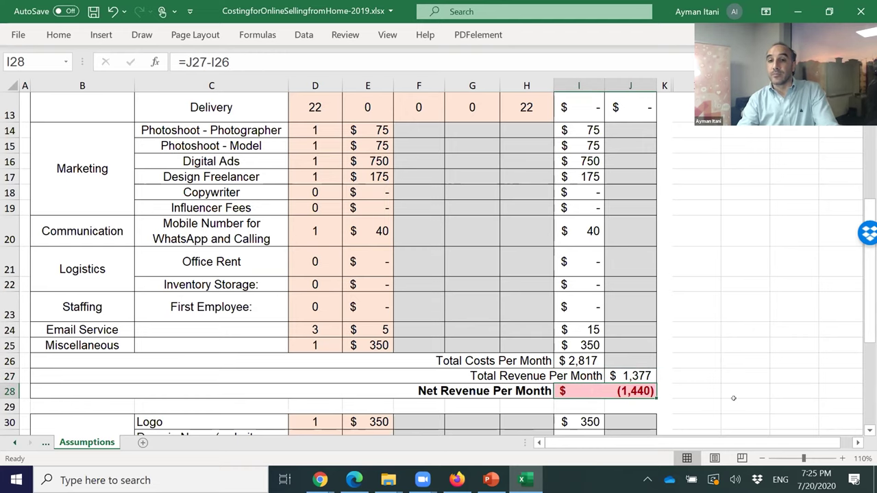
{"action": "scroll", "coordinate": [733, 398], "scroll_direction": "up", "scroll_amount": 4}
{"action": "scroll", "coordinate": [733, 398], "scroll_direction": "down", "scroll_amount": 4}
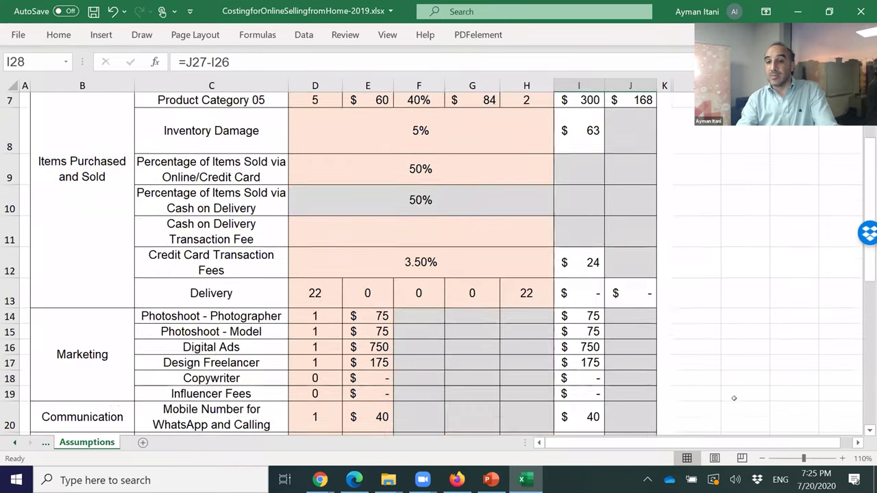
{"action": "scroll", "coordinate": [733, 398], "scroll_direction": "up", "scroll_amount": 2}
{"action": "scroll", "coordinate": [734, 398], "scroll_direction": "down", "scroll_amount": 2}
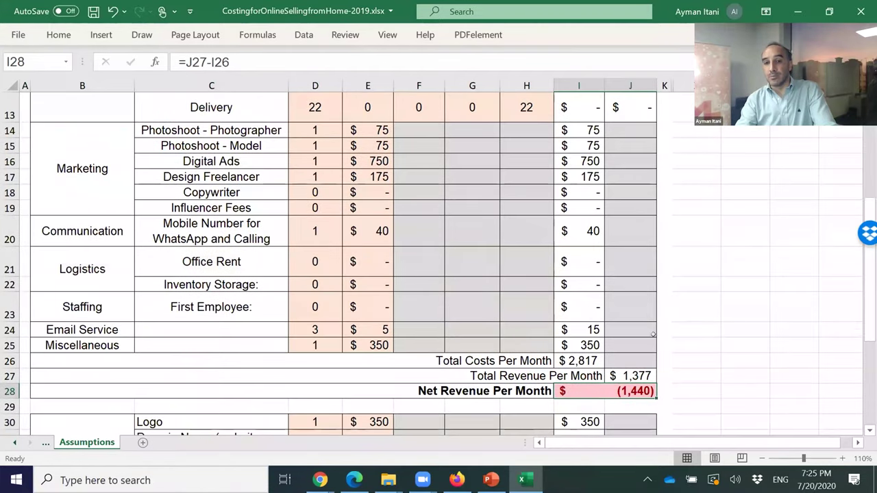
Review the full monthly block in rows 1 to 28, comparing average sales prices with average costs for the five product categories
{"action": "left_click_drag", "start_coordinate": [21, 397], "coordinate": [3, 27]}
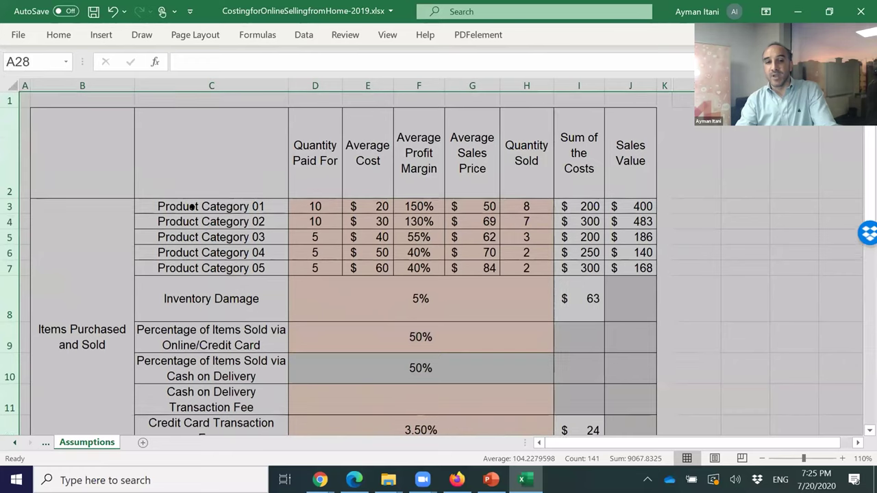
{"action": "left_click", "coordinate": [354, 201]}
{"action": "scroll", "coordinate": [485, 246], "scroll_direction": "down", "scroll_amount": 5}
{"action": "scroll", "coordinate": [485, 246], "scroll_direction": "up", "scroll_amount": 5}
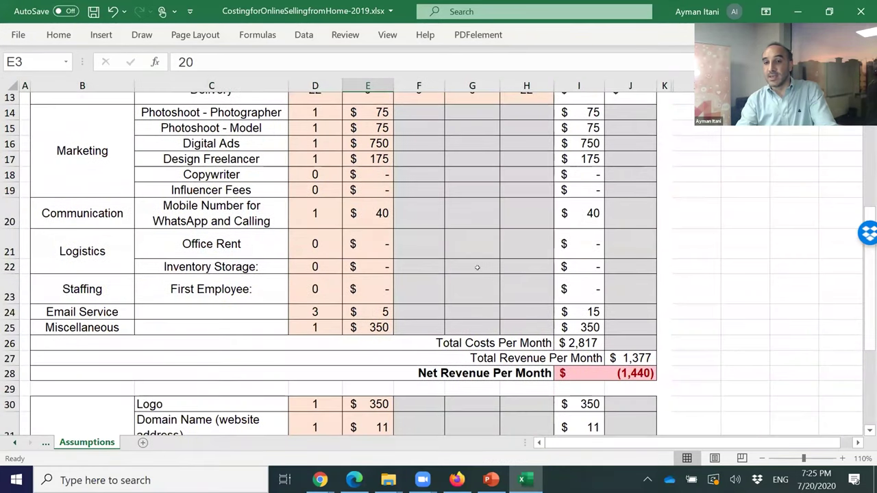
{"action": "left_click_drag", "start_coordinate": [476, 206], "coordinate": [473, 260]}
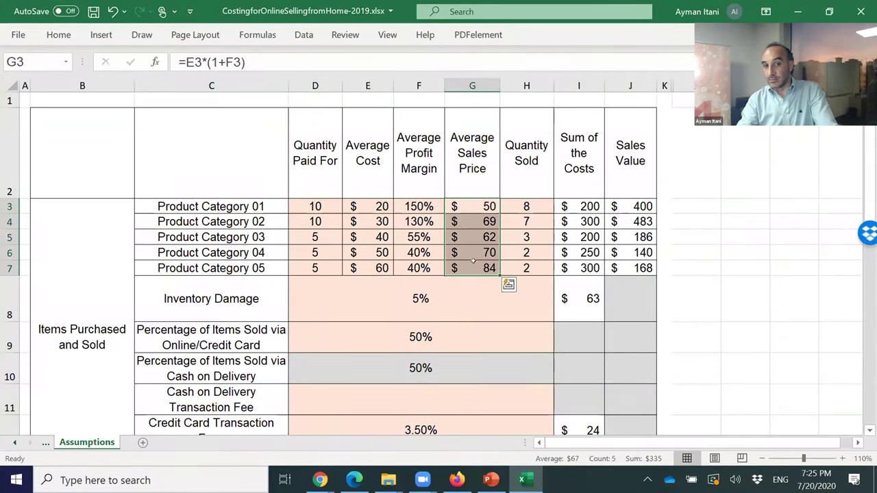
{"action": "left_click_drag", "start_coordinate": [368, 205], "coordinate": [370, 267]}
{"action": "left_click", "coordinate": [371, 207]}
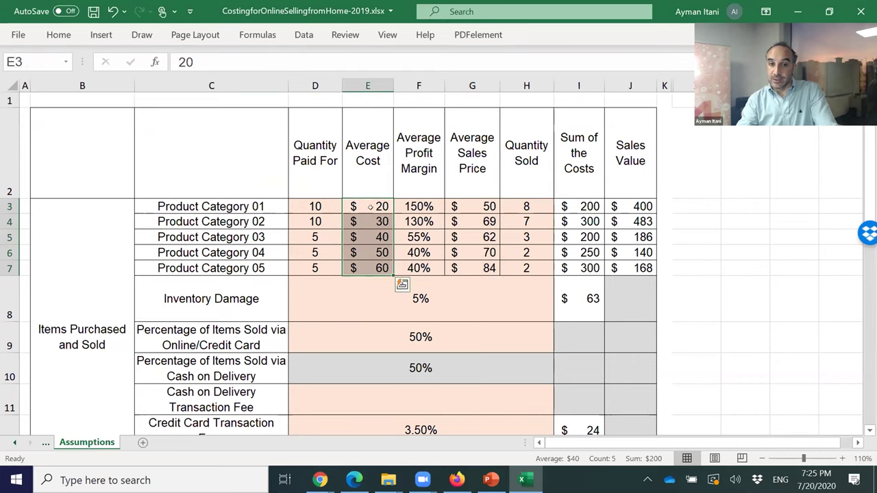
Compare Quantity Paid For with Quantity Sold, focusing on Product Category 01 and the purchased quantity of Product Category 02
{"action": "left_click", "coordinate": [529, 203]}
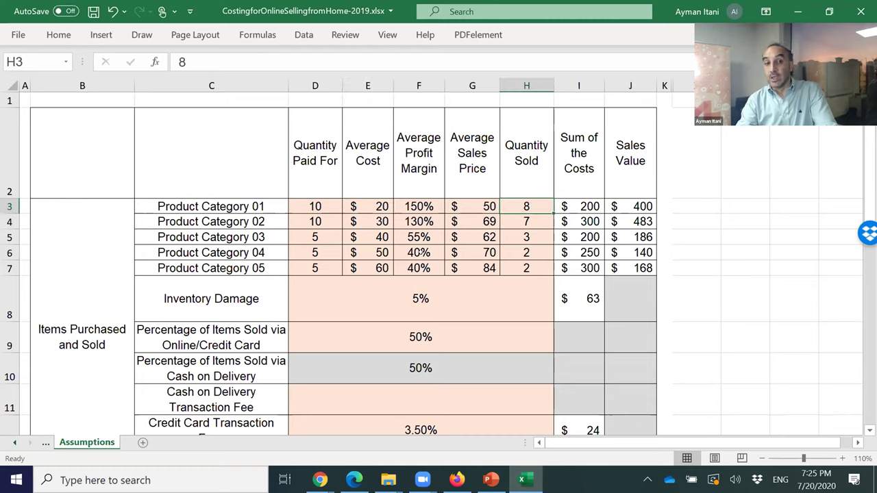
{"action": "left_click", "coordinate": [324, 200]}
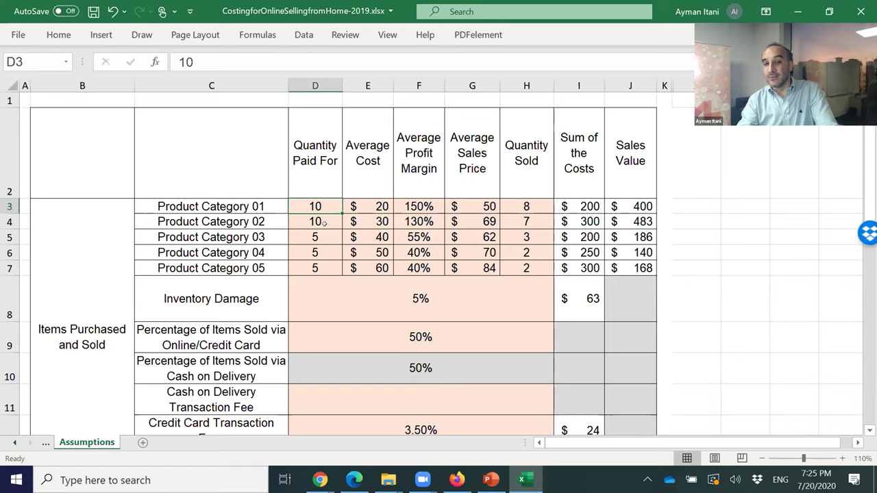
{"action": "left_click", "coordinate": [325, 222]}
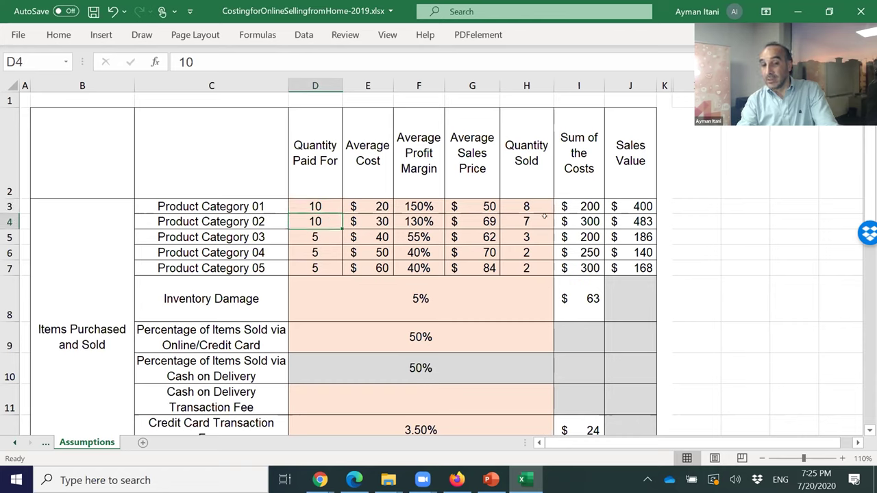
{"action": "left_click", "coordinate": [304, 200]}
{"action": "left_click", "coordinate": [525, 199]}
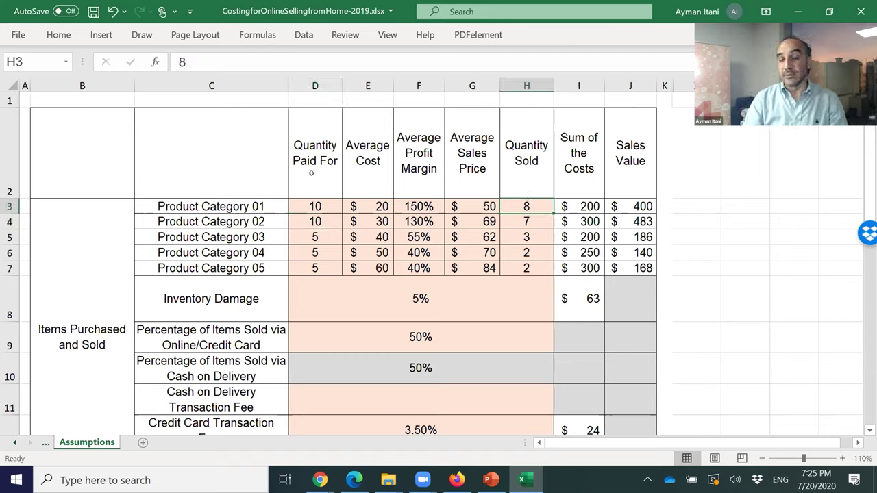
{"action": "left_click", "coordinate": [309, 202]}
{"action": "left_click", "coordinate": [525, 200]}
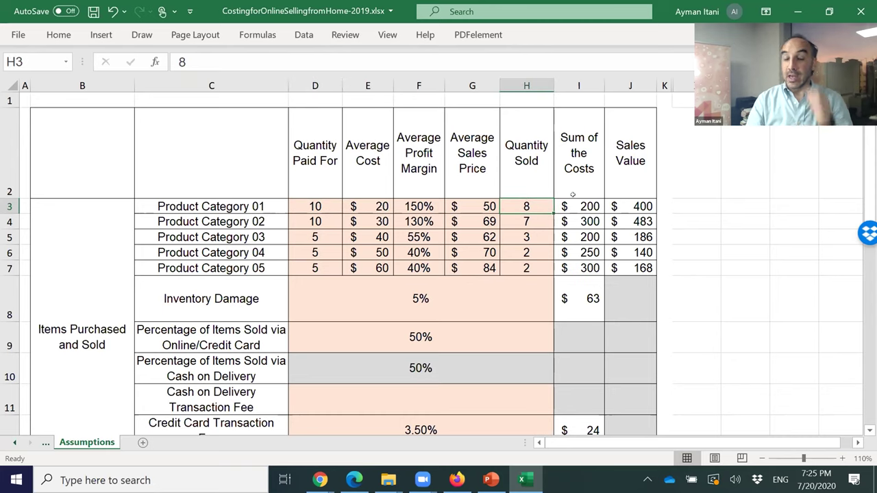
Review the optional Marketing costs, covering the photoshoot model, photoshoot photographer and influencer fees rows
{"action": "scroll", "coordinate": [582, 232], "scroll_direction": "down", "scroll_amount": 5}
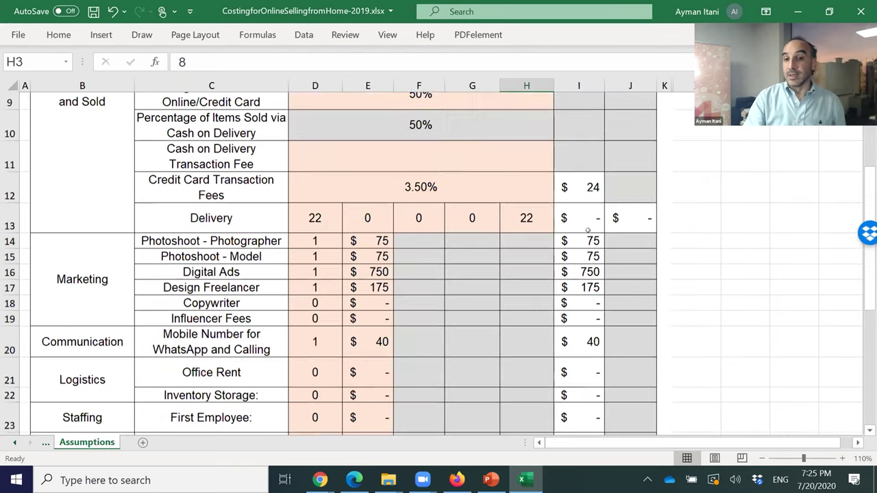
{"action": "scroll", "coordinate": [339, 224], "scroll_direction": "up", "scroll_amount": 4}
{"action": "scroll", "coordinate": [339, 224], "scroll_direction": "down", "scroll_amount": 3}
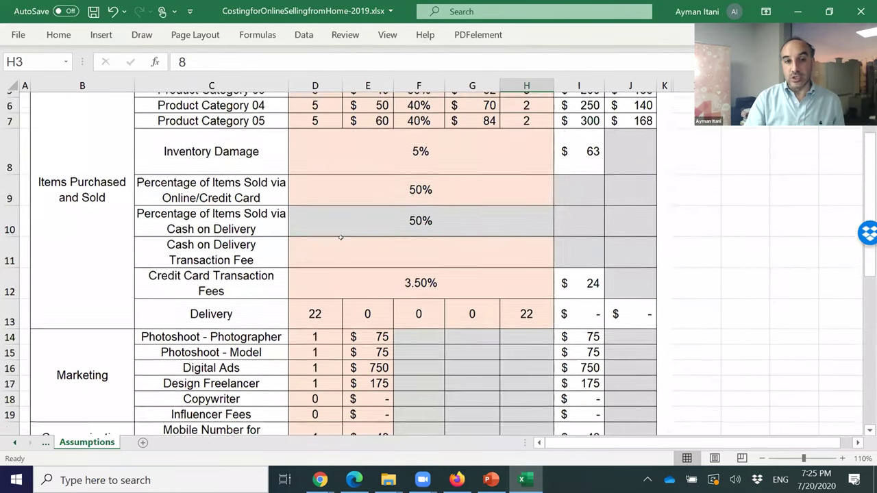
{"action": "scroll", "coordinate": [135, 238], "scroll_direction": "up", "scroll_amount": 1}
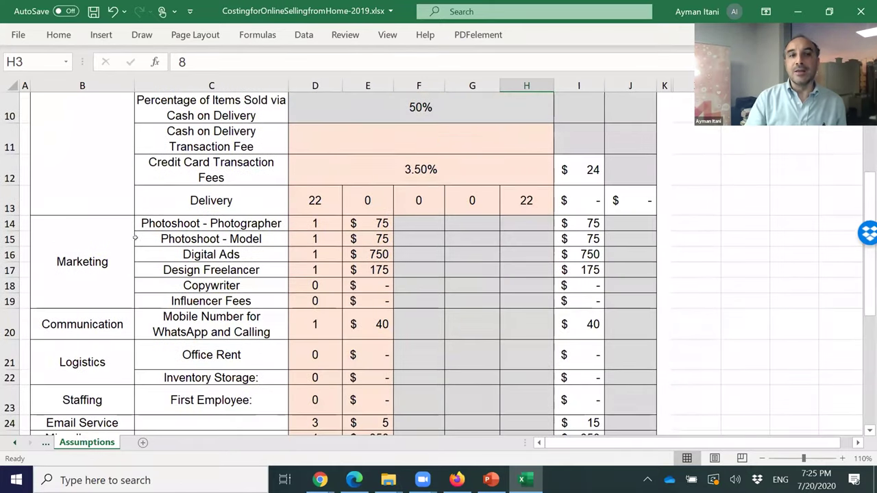
{"action": "left_click", "coordinate": [9, 239]}
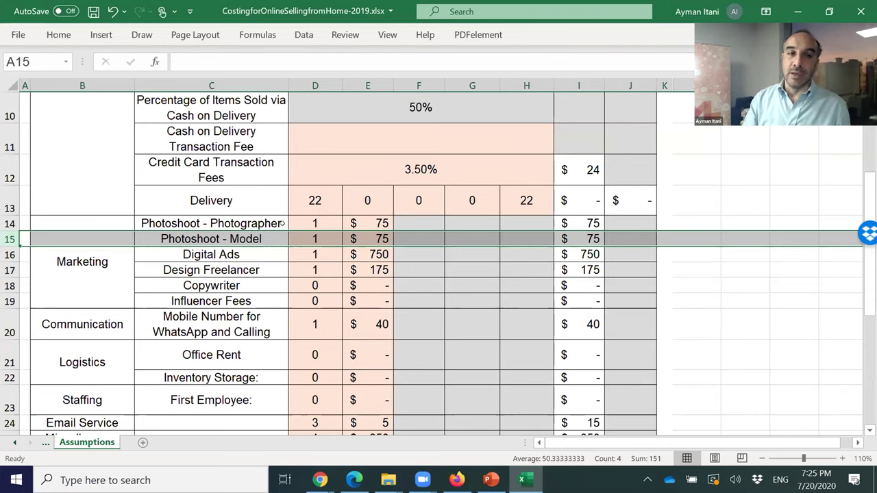
{"action": "left_click", "coordinate": [10, 224]}
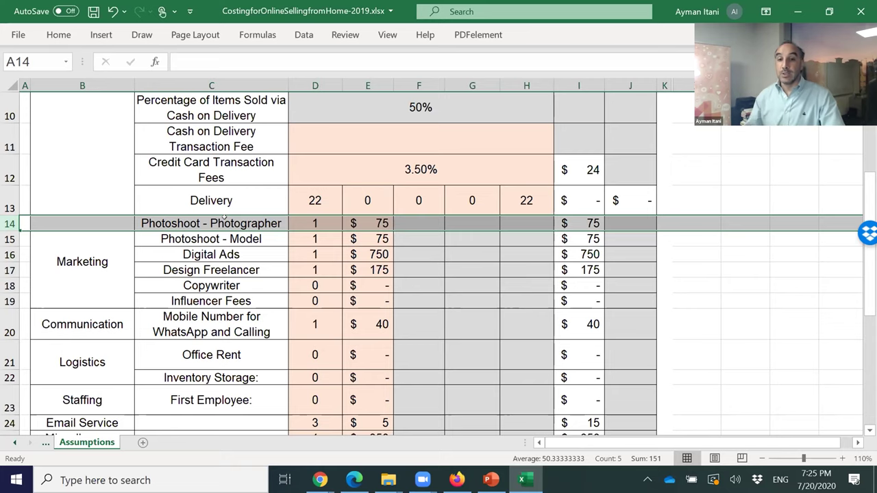
{"action": "scroll", "coordinate": [230, 220], "scroll_direction": "down", "scroll_amount": 1}
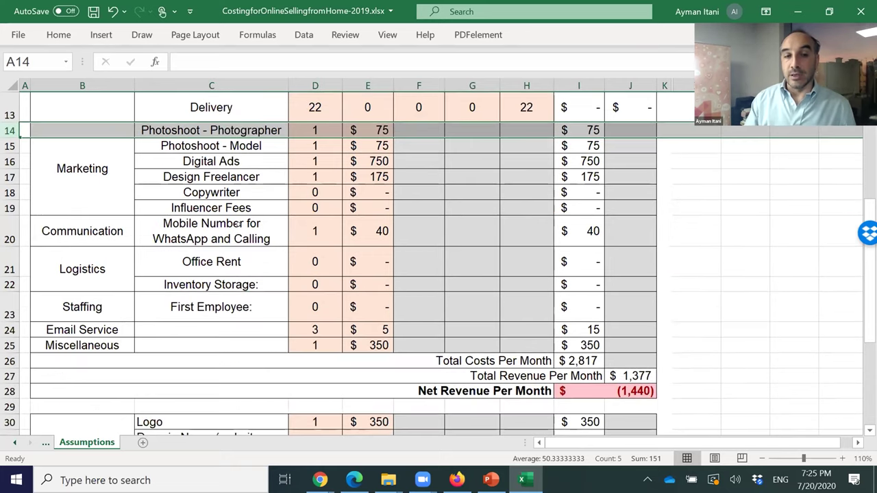
{"action": "left_click", "coordinate": [249, 208]}
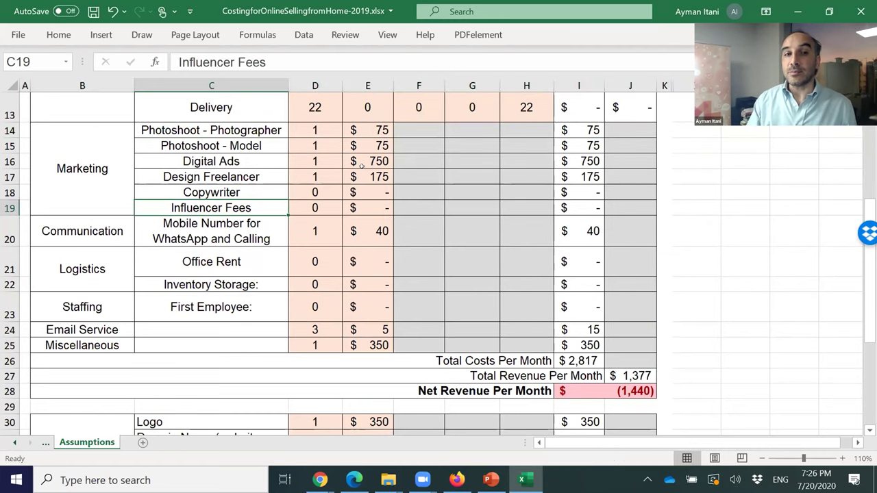
Examine the Net Revenue Per Month row and the formula that calculates it
{"action": "left_click", "coordinate": [604, 392]}
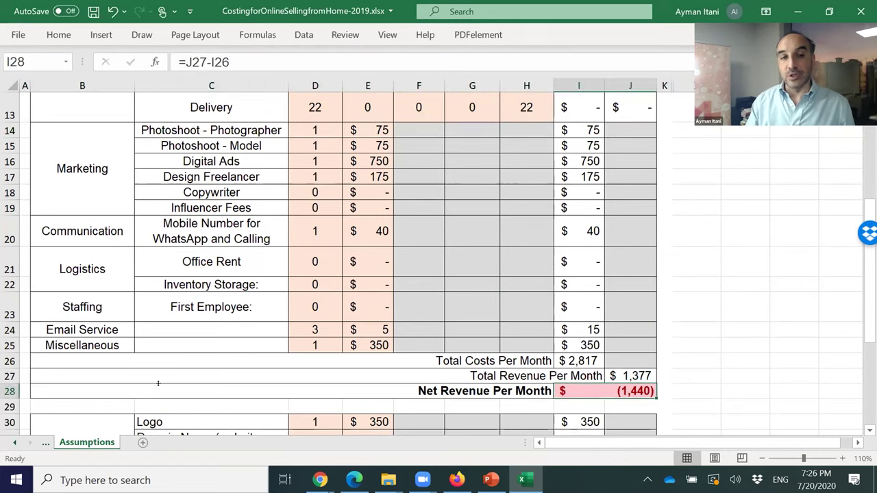
{"action": "left_click", "coordinate": [10, 391]}
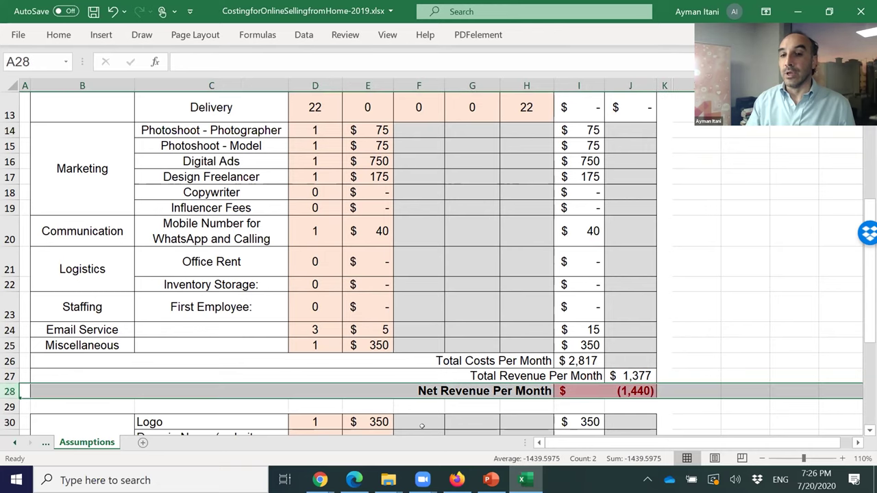
{"action": "left_click", "coordinate": [593, 391]}
Examine the One-Time Costs section in rows 30 to 37 beneath the monthly totals
{"action": "scroll", "coordinate": [580, 384], "scroll_direction": "down", "scroll_amount": 1}
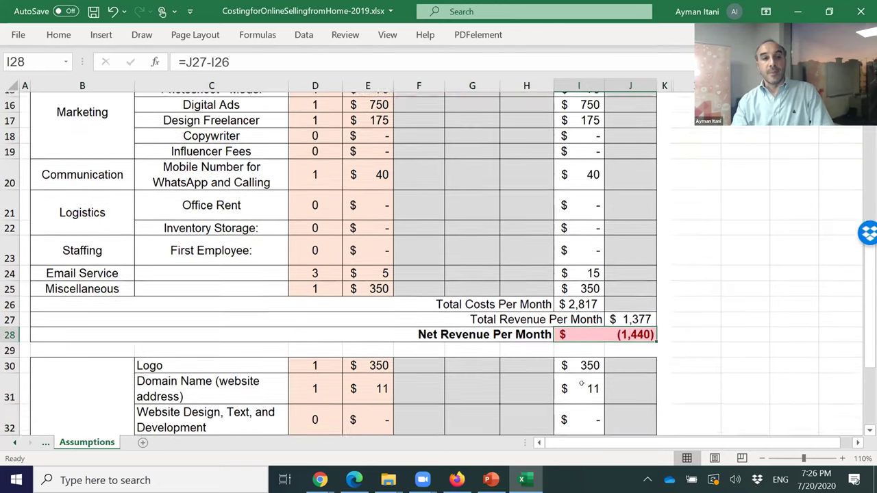
{"action": "scroll", "coordinate": [581, 385], "scroll_direction": "down", "scroll_amount": 4}
{"action": "scroll", "coordinate": [581, 384], "scroll_direction": "up", "scroll_amount": 1}
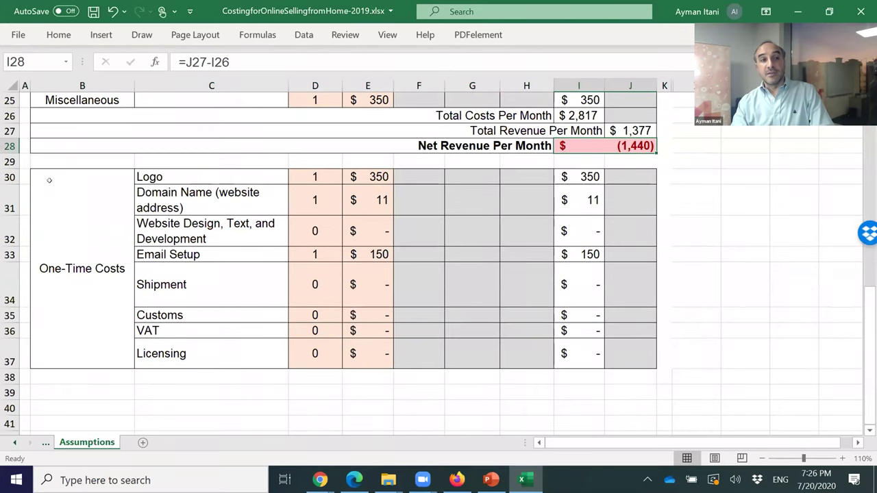
{"action": "left_click_drag", "start_coordinate": [9, 177], "coordinate": [5, 359]}
{"action": "left_click", "coordinate": [63, 326]}
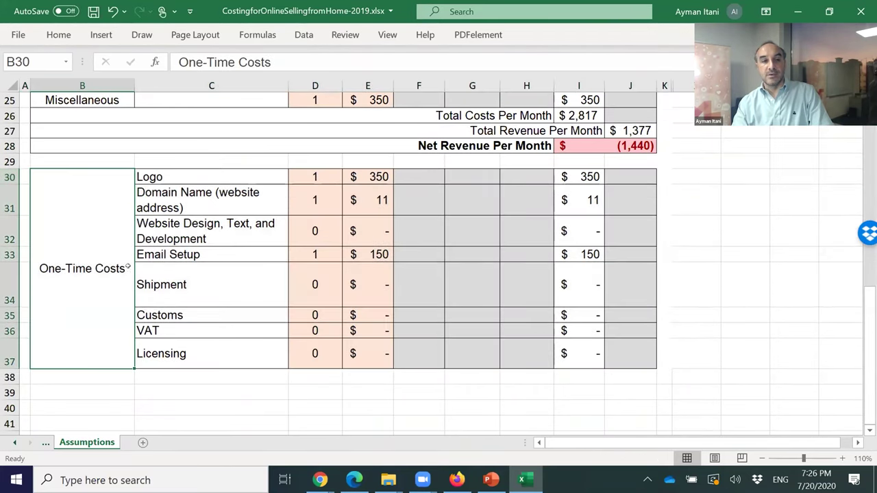
Review each one-time cost item from Logo, domain name and website design through email setup, shipment, customs, VAT and licensing
{"action": "left_click", "coordinate": [202, 179]}
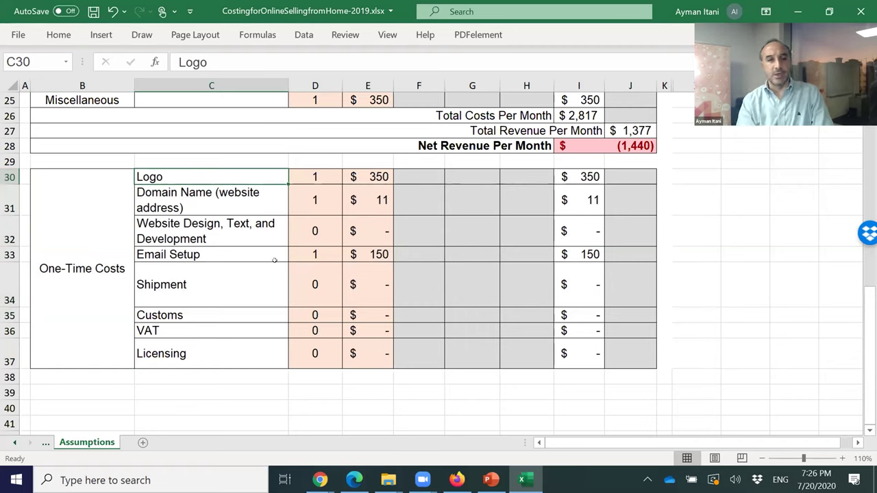
{"action": "key", "text": "Down"}
{"action": "key", "text": "Down"}
{"action": "key", "text": "Down"}
{"action": "key", "text": "Down"}
{"action": "key", "text": "Down"}
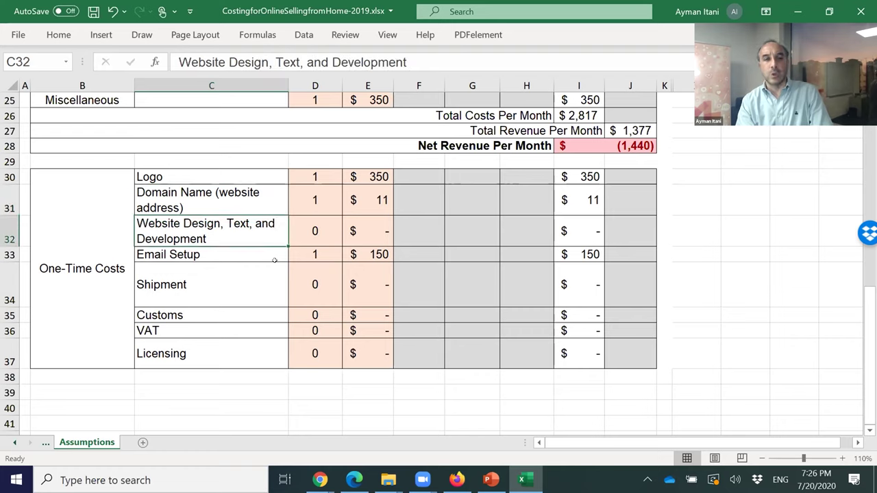
{"action": "key", "text": "Down"}
{"action": "key", "text": "Down"}
{"action": "key", "text": "Up"}
{"action": "key", "text": "Down"}
{"action": "key", "text": "Down"}
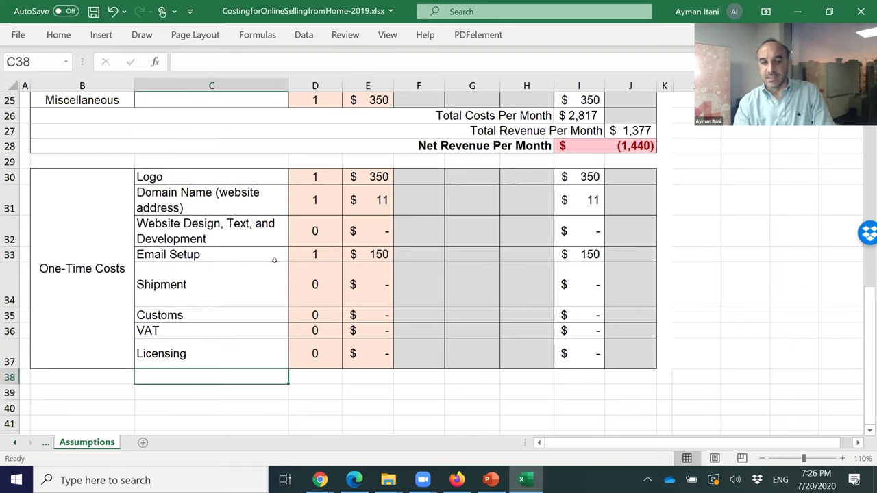
{"action": "scroll", "coordinate": [188, 288], "scroll_direction": "up", "scroll_amount": 7}
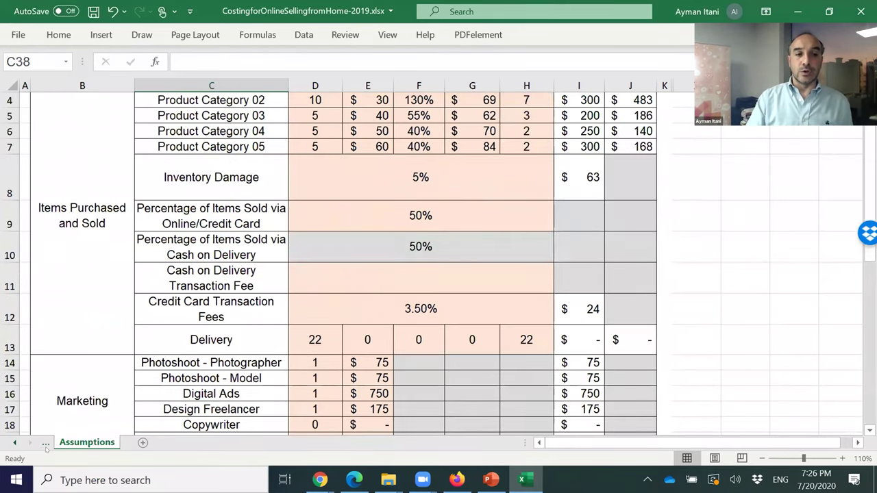
Review the five product category rows in C3:J7, including the Sales Value formula for Product Category 01
{"action": "left_click", "coordinate": [15, 445]}
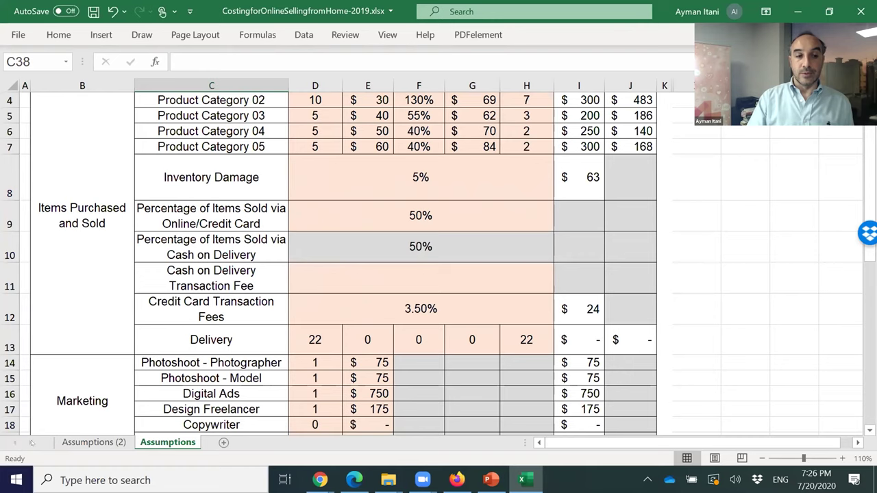
{"action": "scroll", "coordinate": [420, 267], "scroll_direction": "up", "scroll_amount": 1}
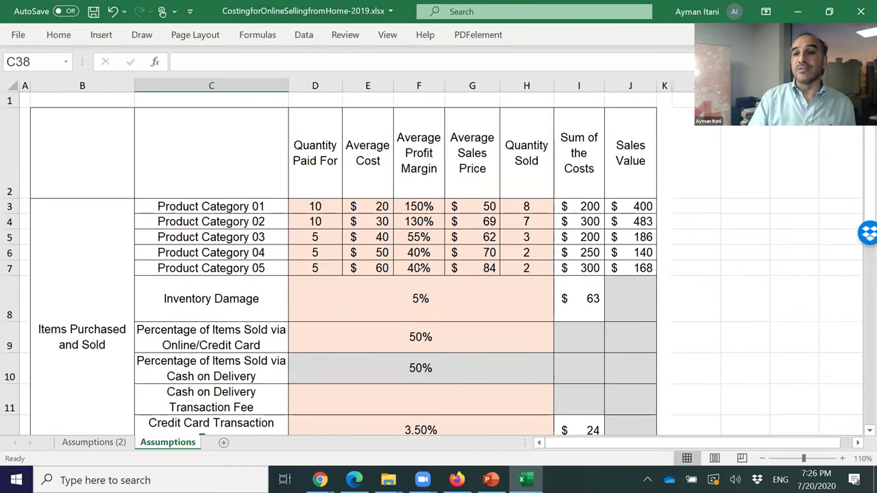
{"action": "scroll", "coordinate": [405, 290], "scroll_direction": "down", "scroll_amount": 6}
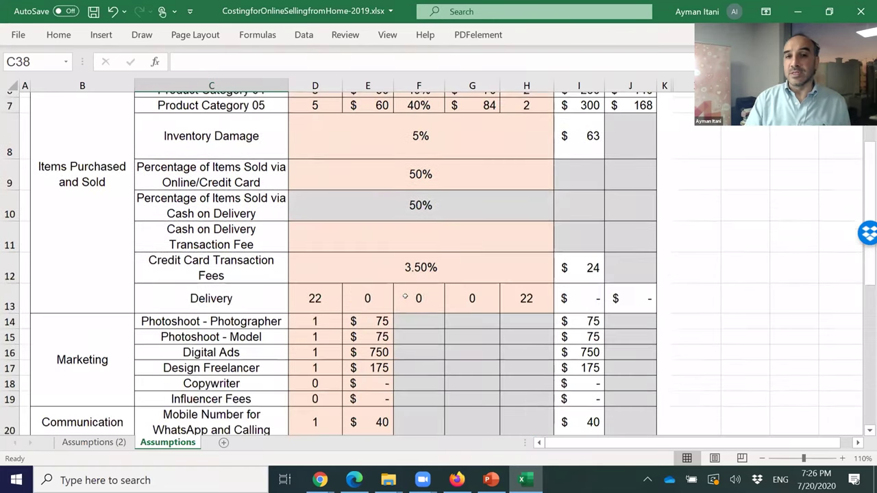
{"action": "scroll", "coordinate": [420, 324], "scroll_direction": "up", "scroll_amount": 2}
{"action": "scroll", "coordinate": [420, 324], "scroll_direction": "up", "scroll_amount": 4}
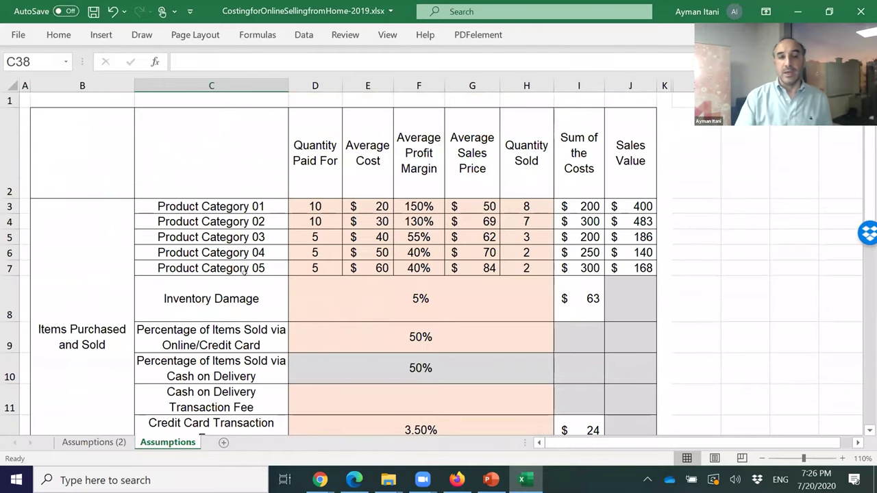
{"action": "scroll", "coordinate": [200, 177], "scroll_direction": "down", "scroll_amount": 3}
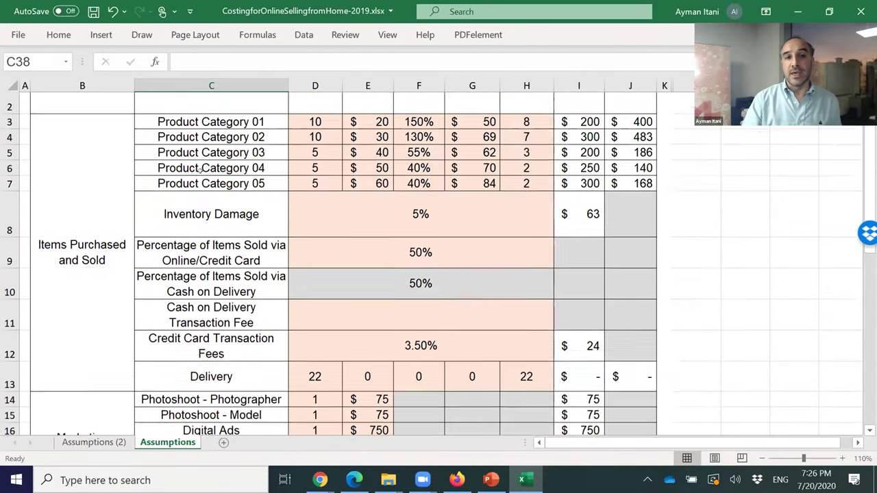
{"action": "scroll", "coordinate": [200, 177], "scroll_direction": "up", "scroll_amount": 3}
{"action": "left_click_drag", "start_coordinate": [200, 206], "coordinate": [627, 268]}
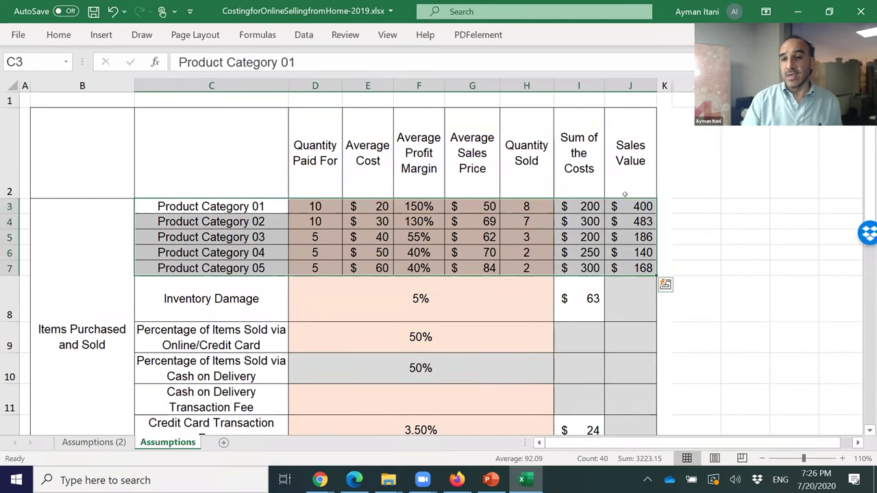
{"action": "left_click", "coordinate": [628, 205]}
Examine the Marketing section of the Assumptions sheet, singling out the Design Freelancer and Digital Ads items
{"action": "scroll", "coordinate": [485, 374], "scroll_direction": "down", "scroll_amount": 1}
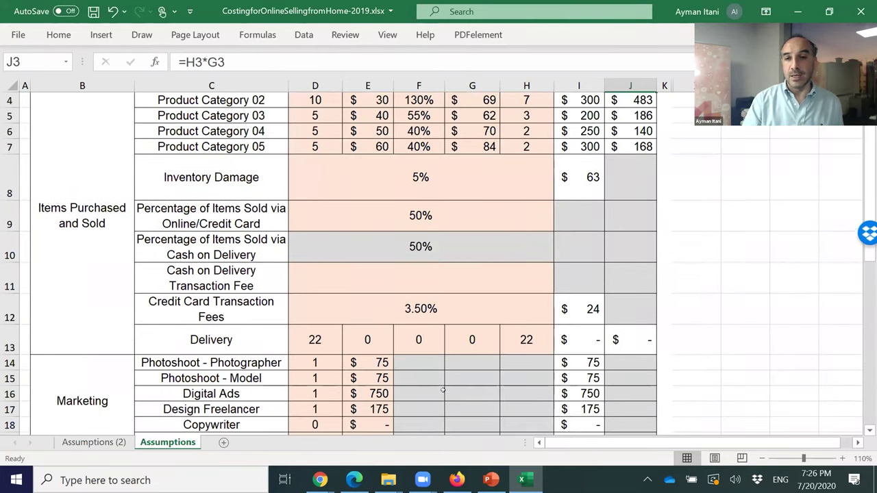
{"action": "scroll", "coordinate": [445, 389], "scroll_direction": "up", "scroll_amount": 1}
{"action": "scroll", "coordinate": [233, 377], "scroll_direction": "down", "scroll_amount": 2}
{"action": "left_click", "coordinate": [252, 361]}
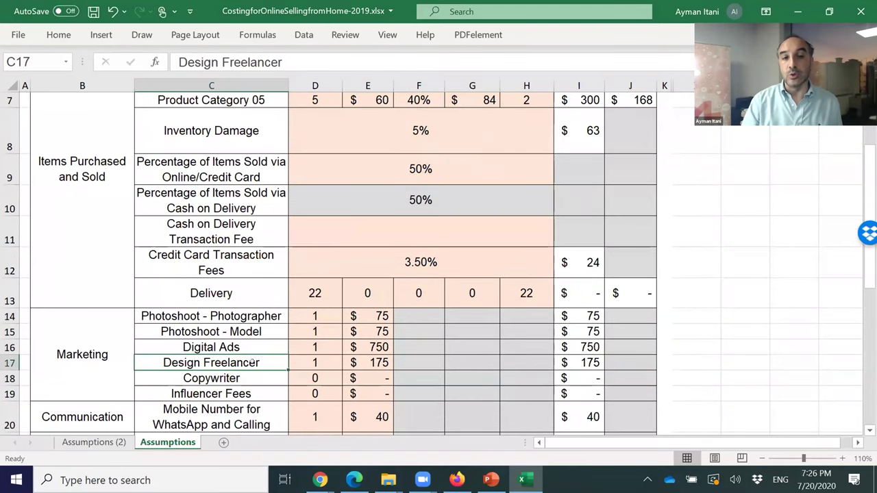
{"action": "left_click", "coordinate": [254, 348]}
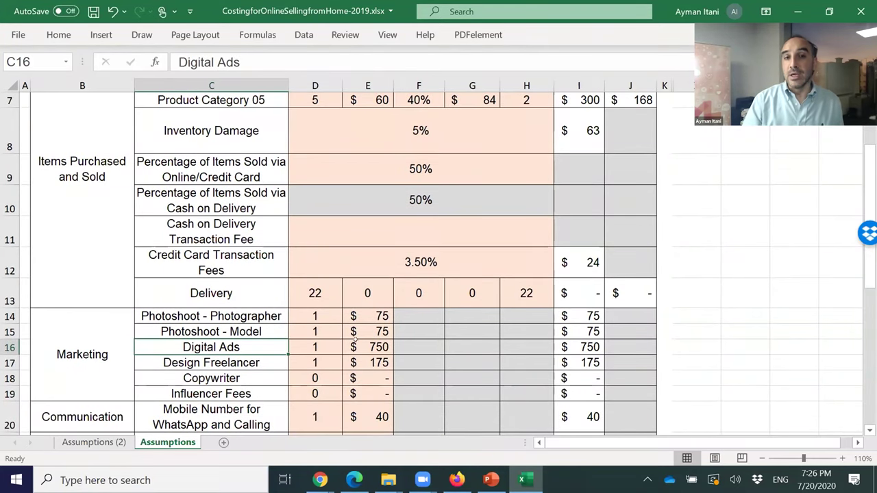
Switch to the Building a Profitable Business presentation in PowerPoint and go to the Need More Help slide, slide 19
{"action": "left_click", "coordinate": [488, 479]}
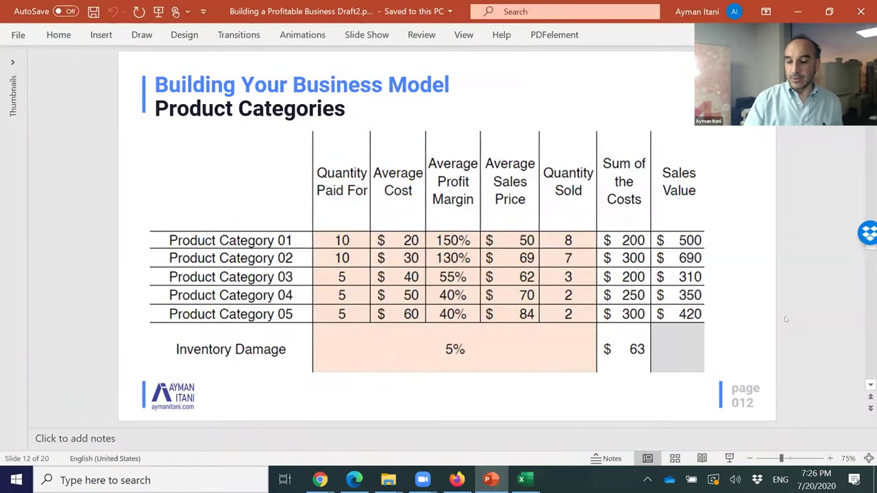
{"action": "scroll", "coordinate": [786, 320], "scroll_direction": "down", "scroll_amount": 2}
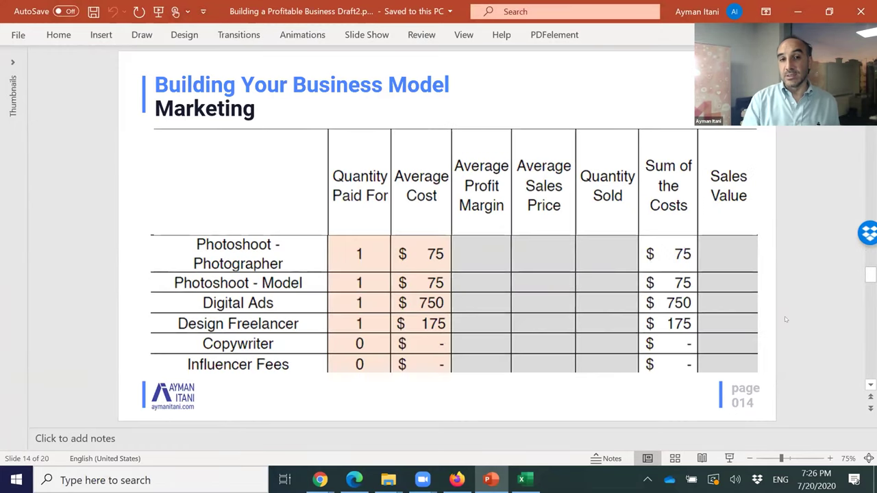
{"action": "scroll", "coordinate": [786, 319], "scroll_direction": "down", "scroll_amount": 5}
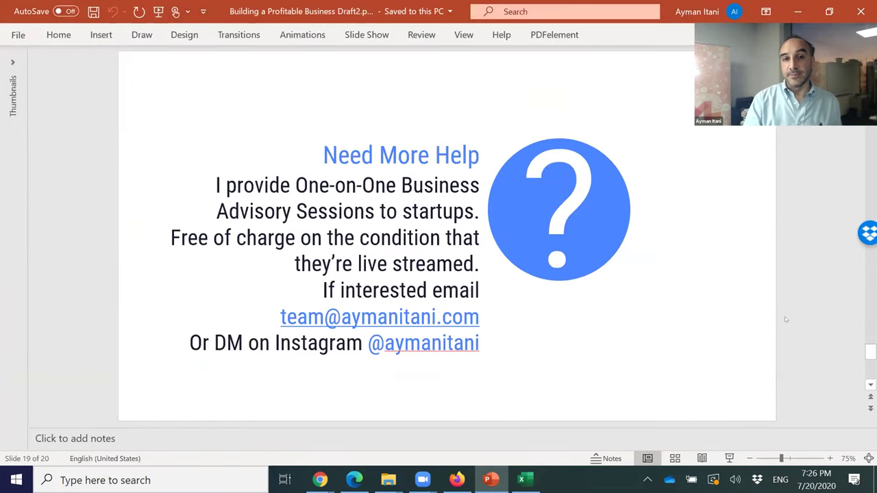